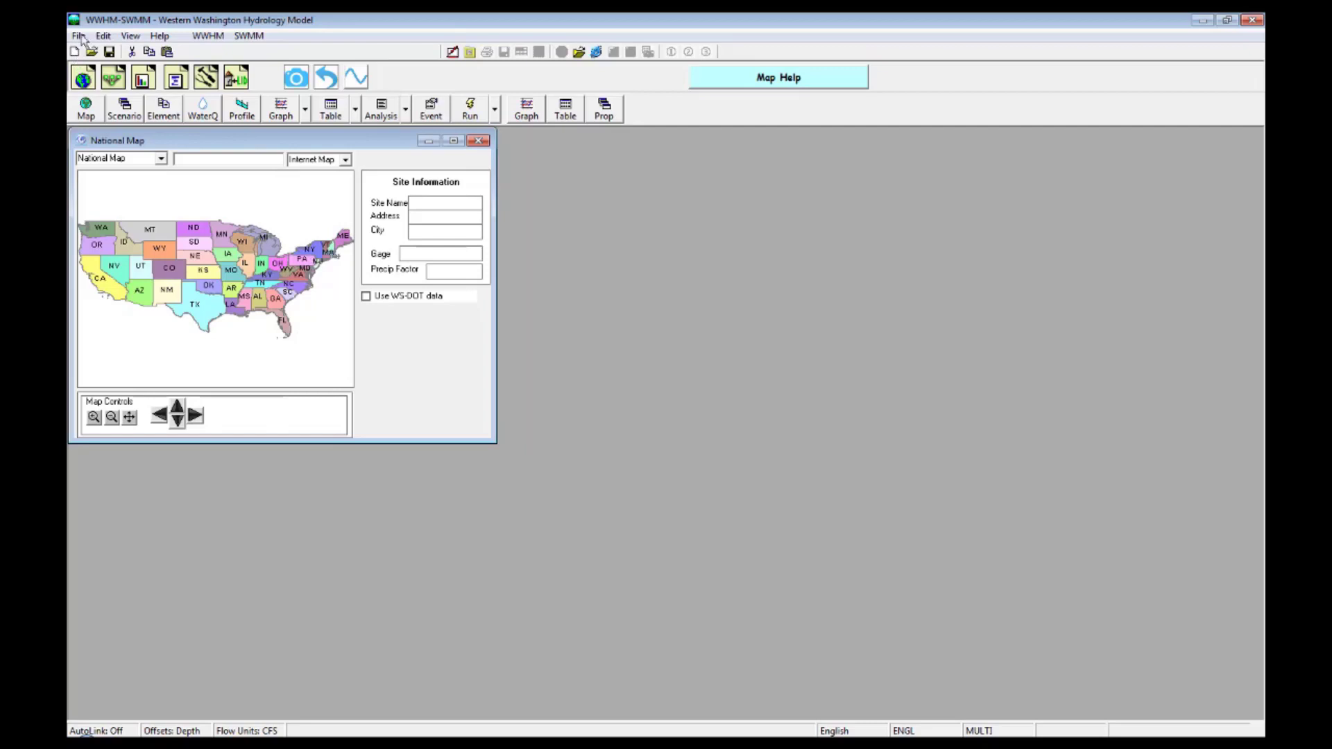
- Open the recent project recharge2012.whm
left_click(79, 35)
mouse_move(113, 90)
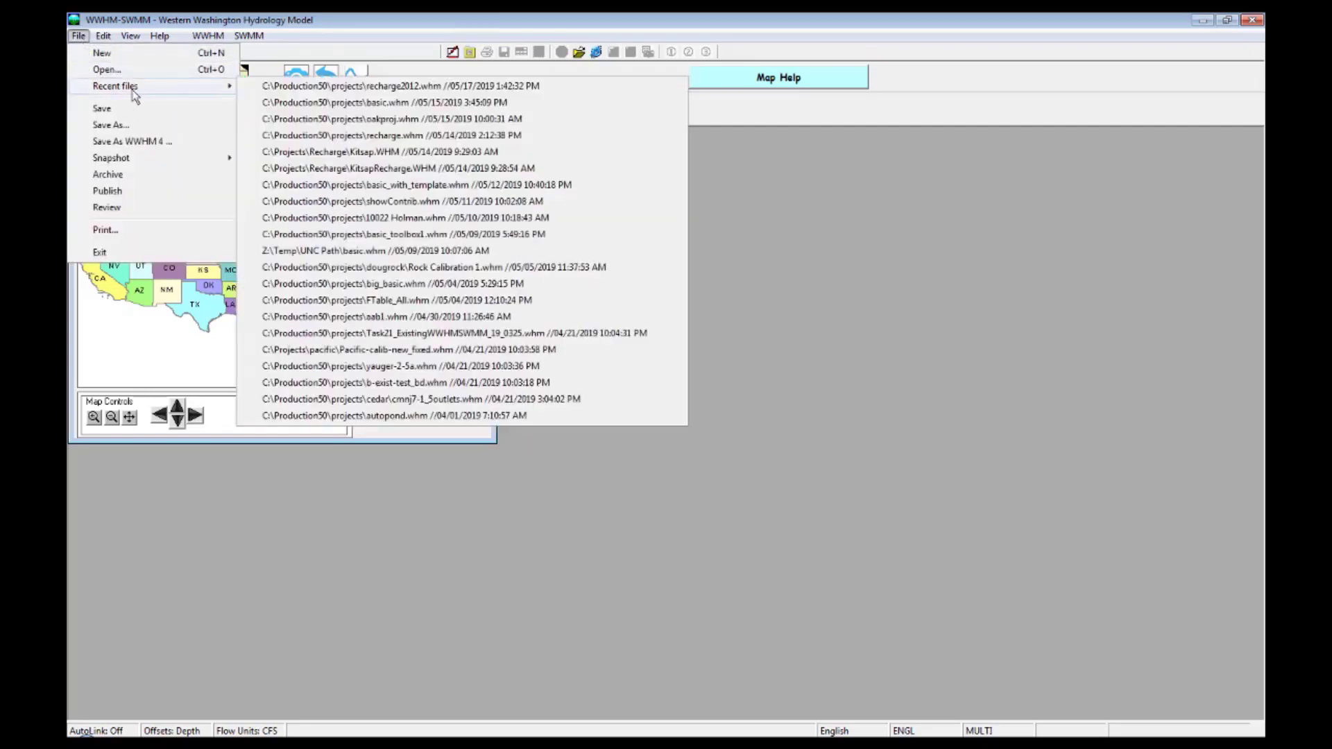
left_click(374, 86)
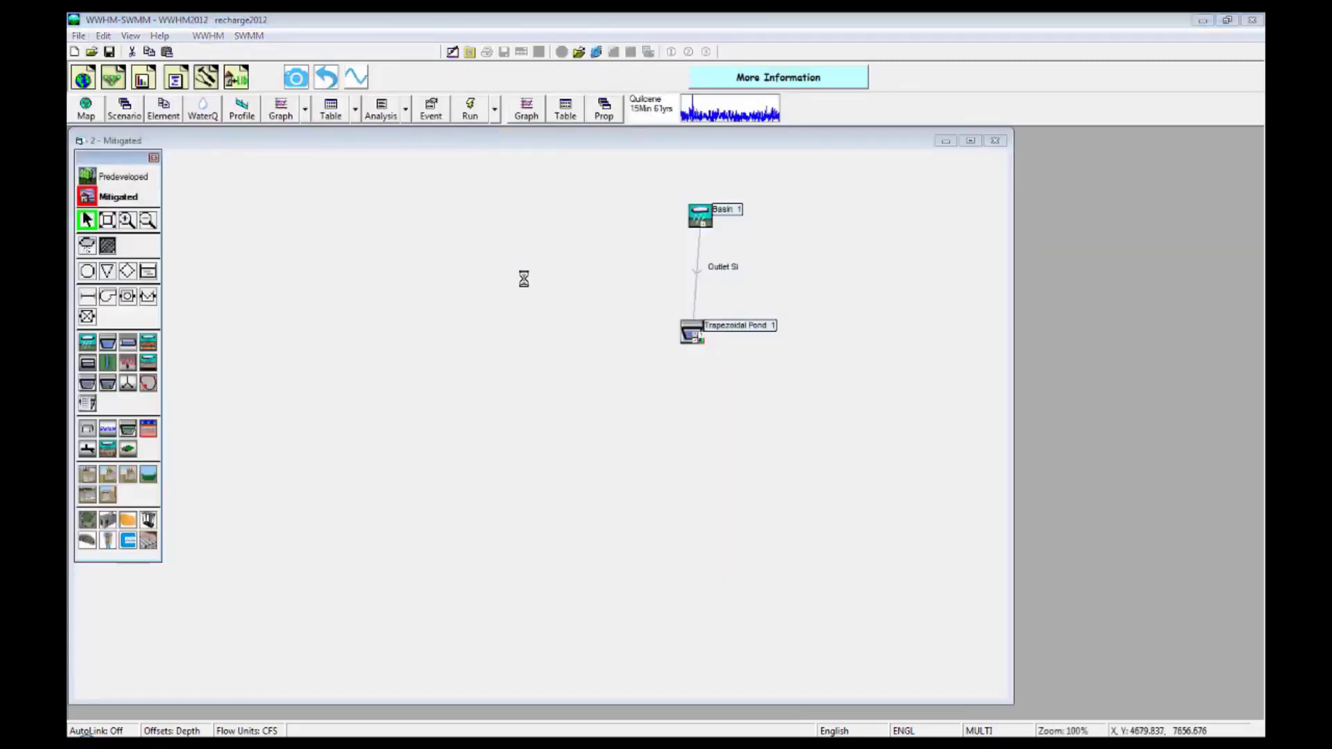
- Start the Report Generator with the main program window minimized, and open its Sample template
left_click(404, 118)
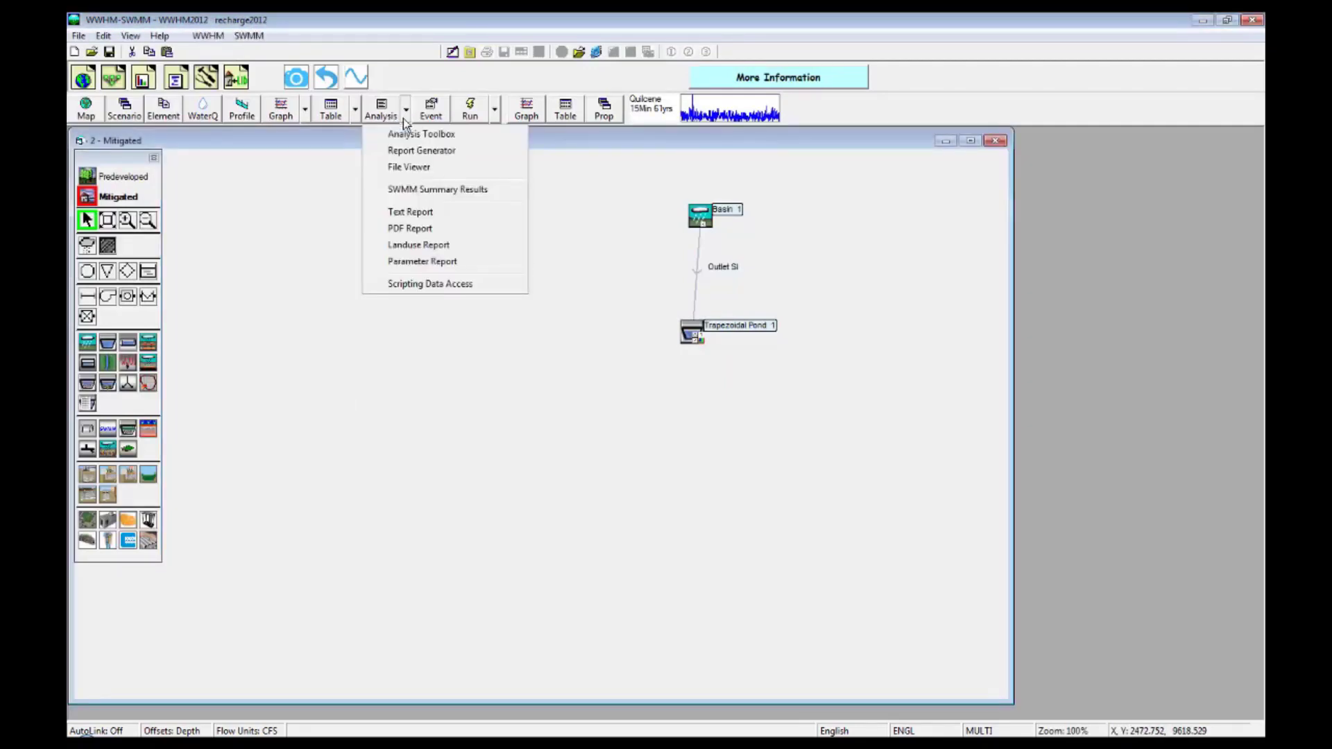
left_click(416, 154)
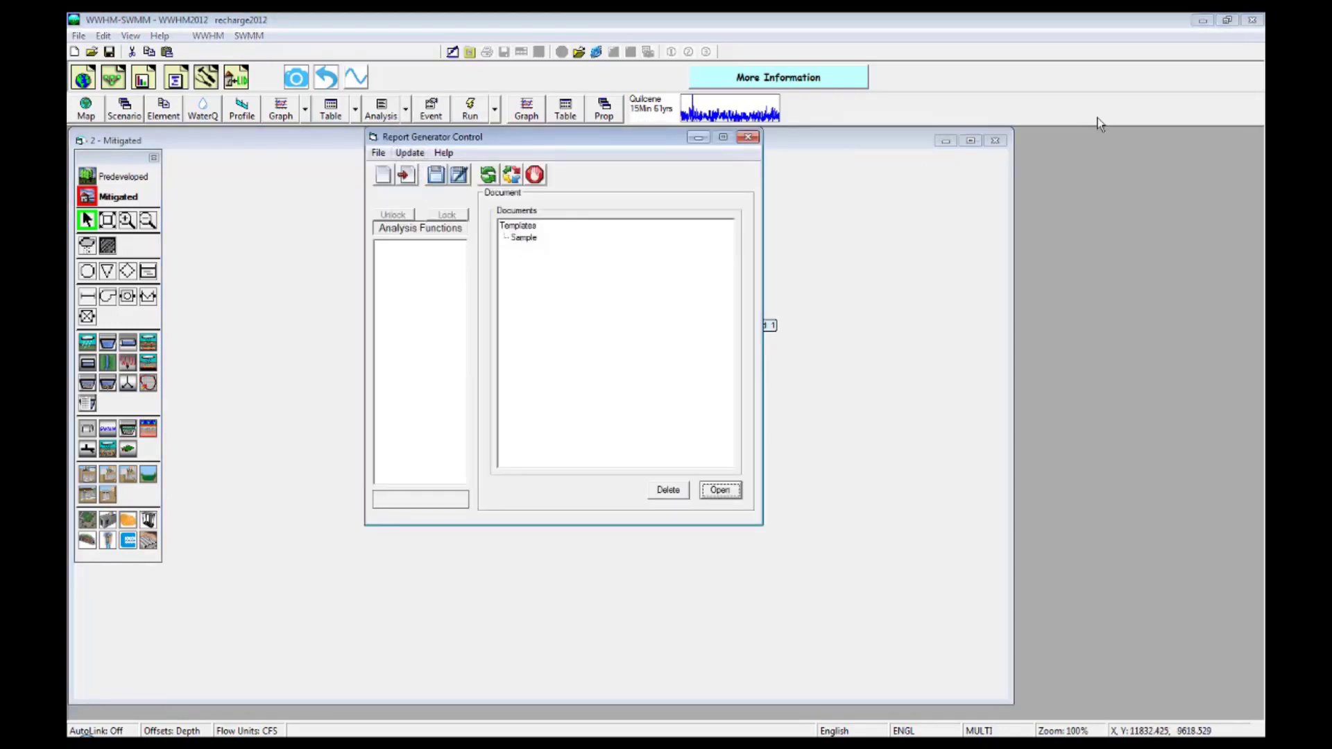
left_click(1202, 20)
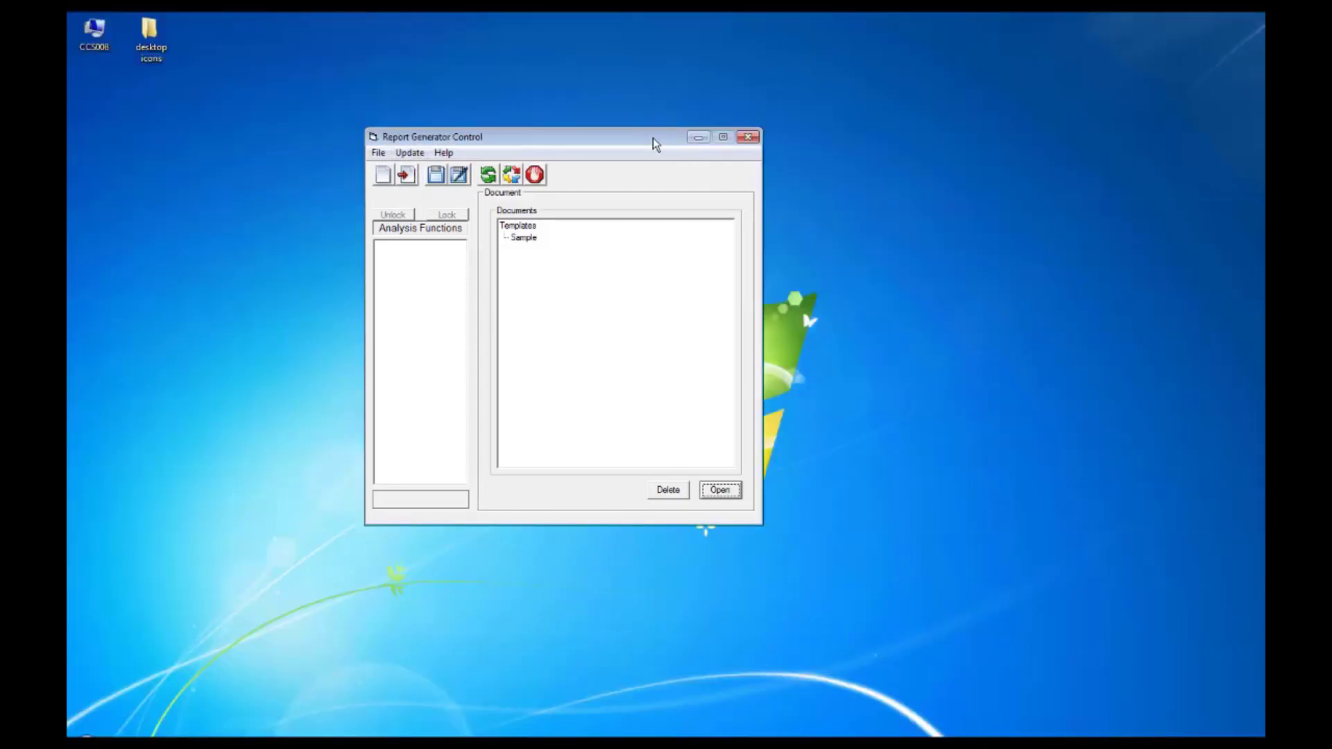
left_click_drag(654, 139, 371, 265)
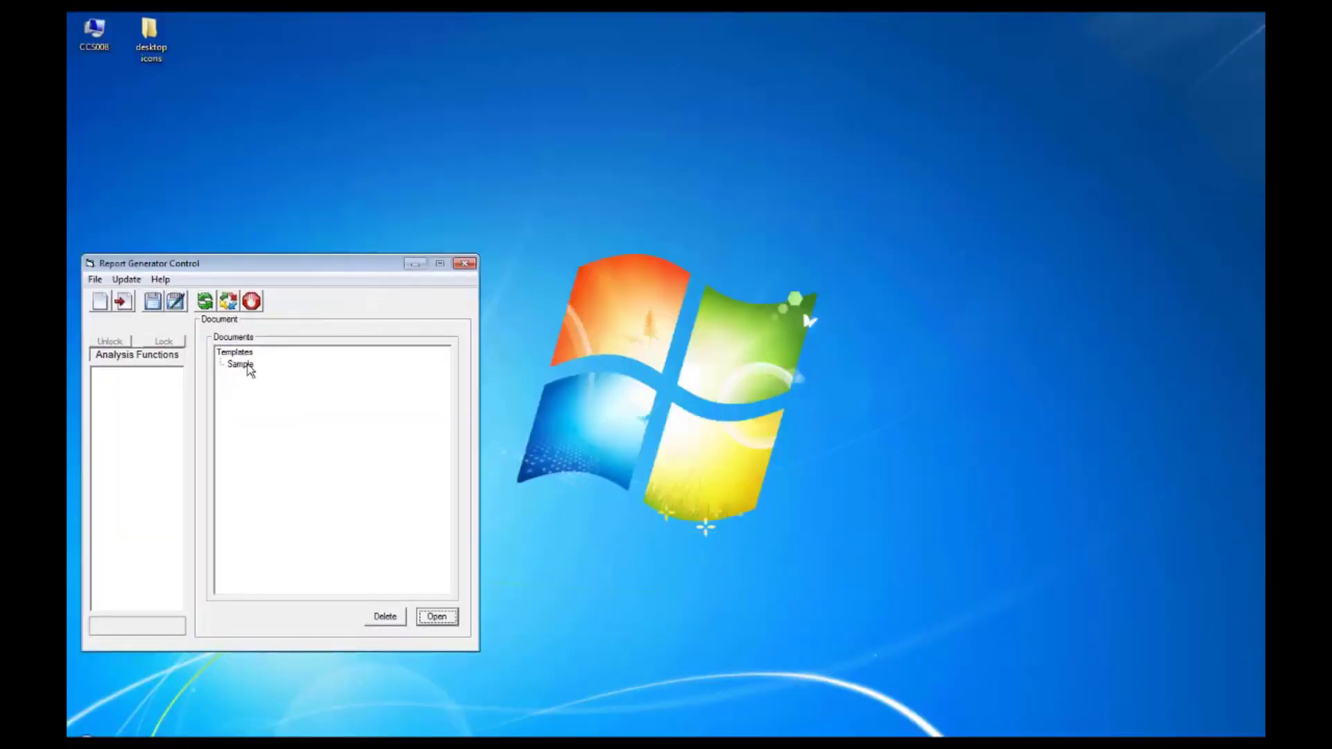
left_click(248, 369)
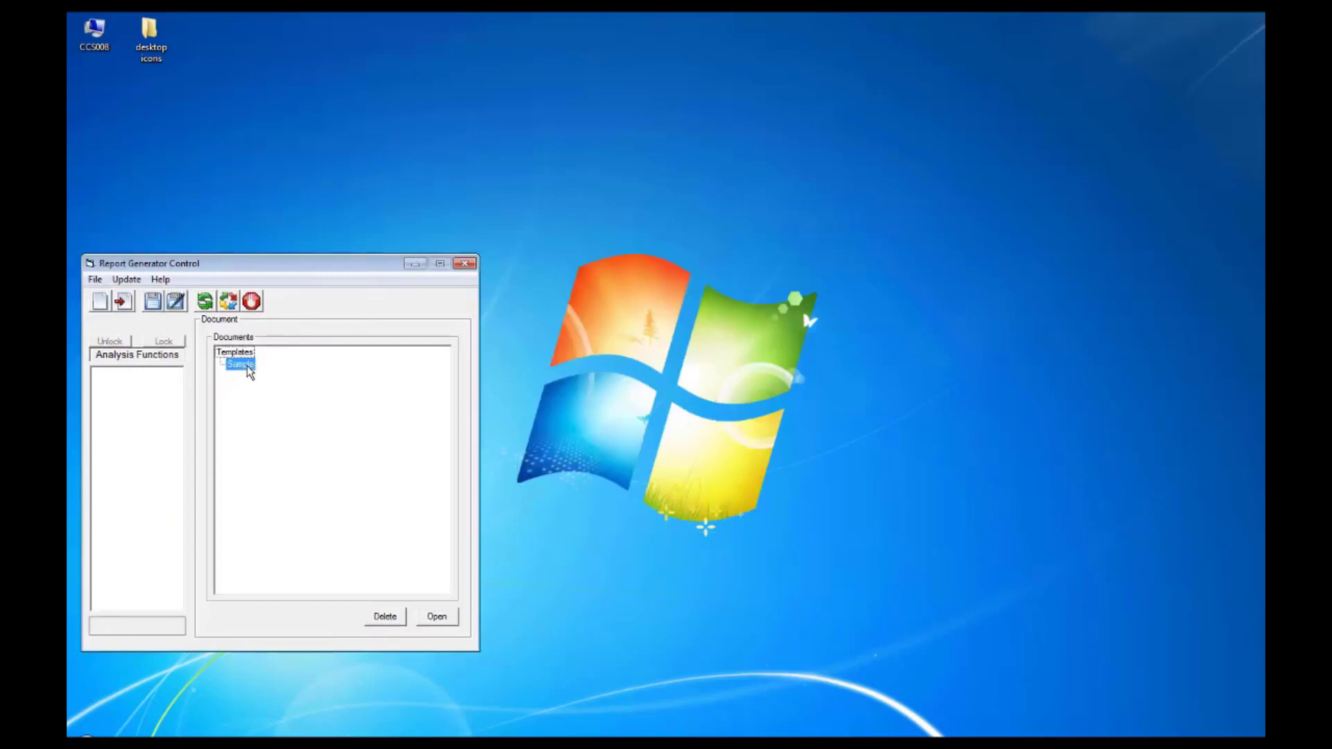
left_click(437, 619)
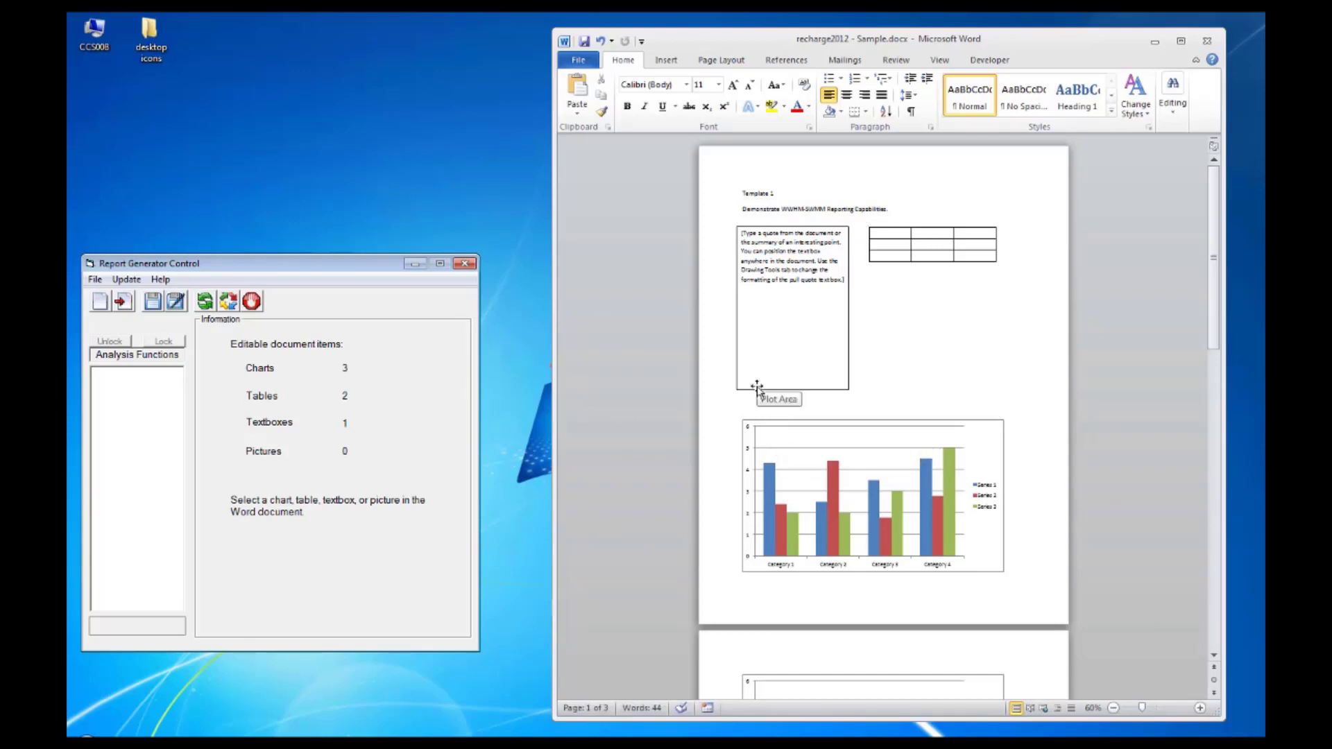
- Fill the first-page text box with the Return Period analysis of the POC 1 predeveloped and mitigated flows
triple_click(774, 305)
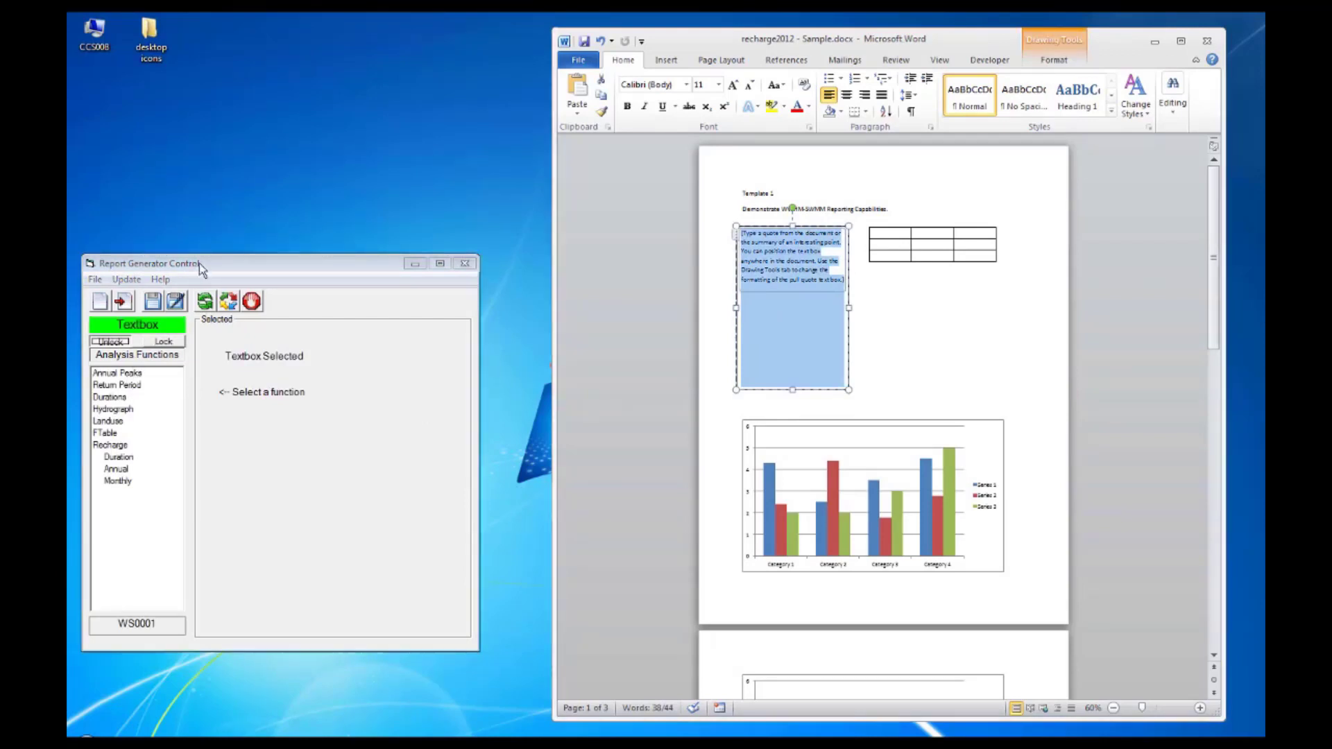
left_click_drag(200, 268, 242, 276)
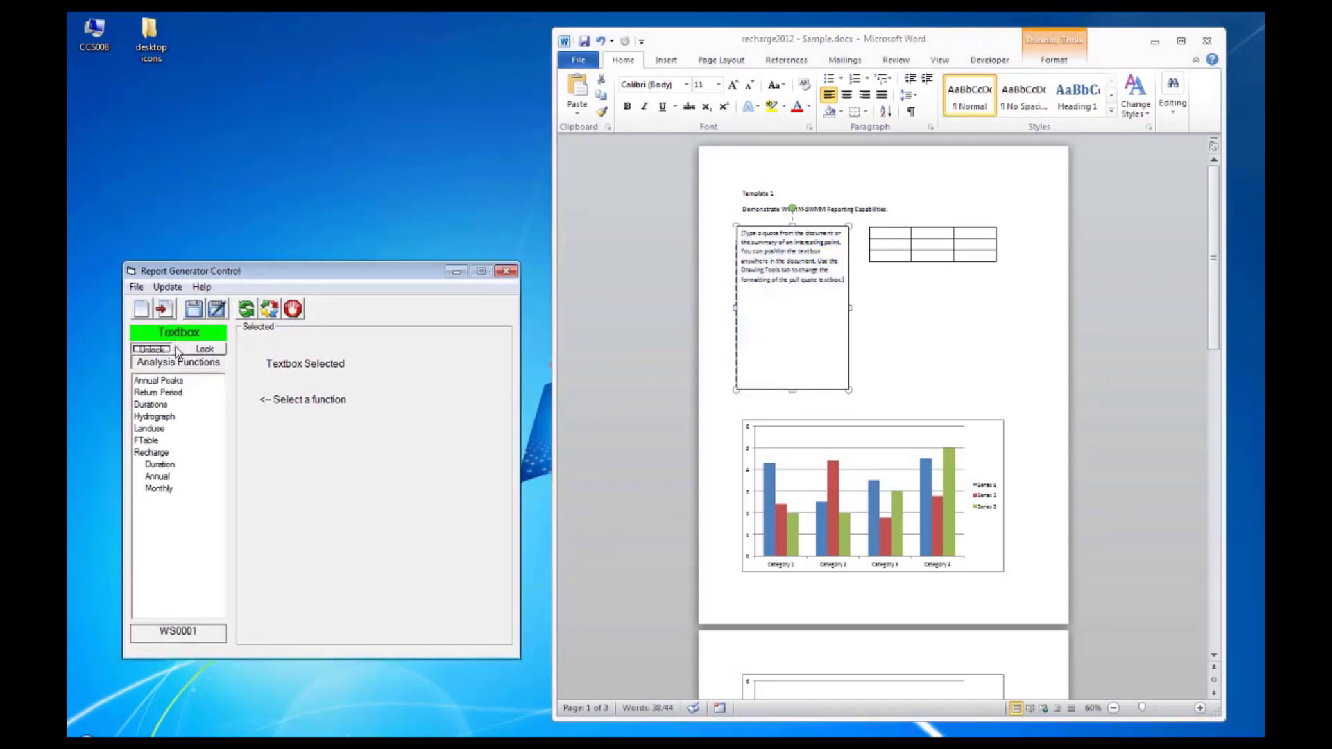
left_click(174, 396)
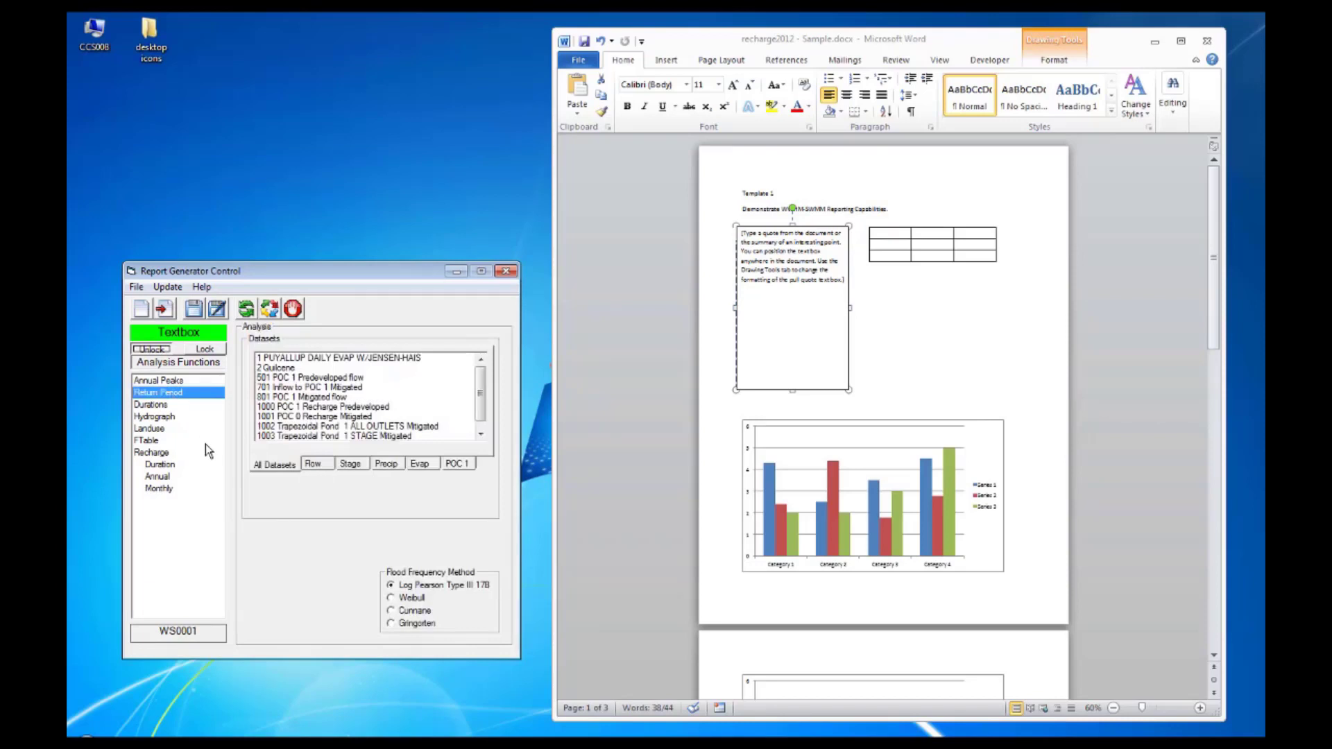
left_click(470, 466)
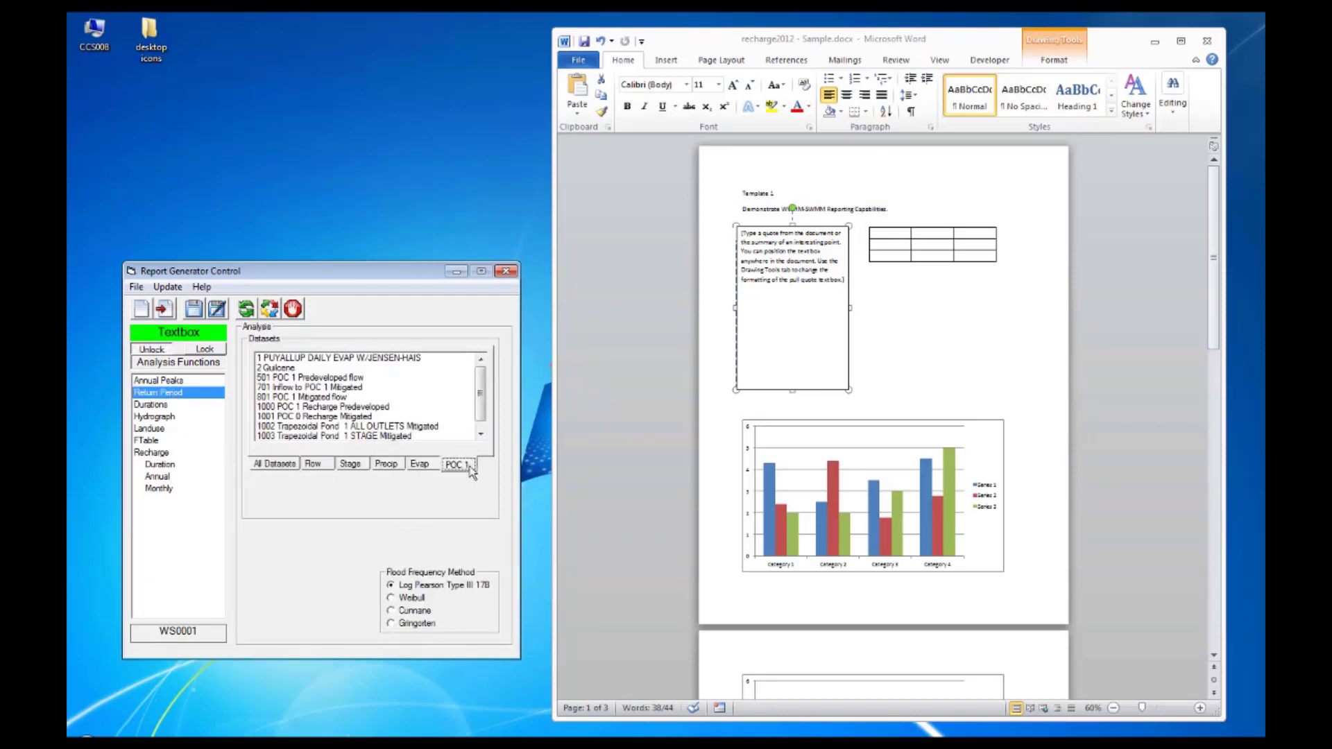
left_click(246, 310)
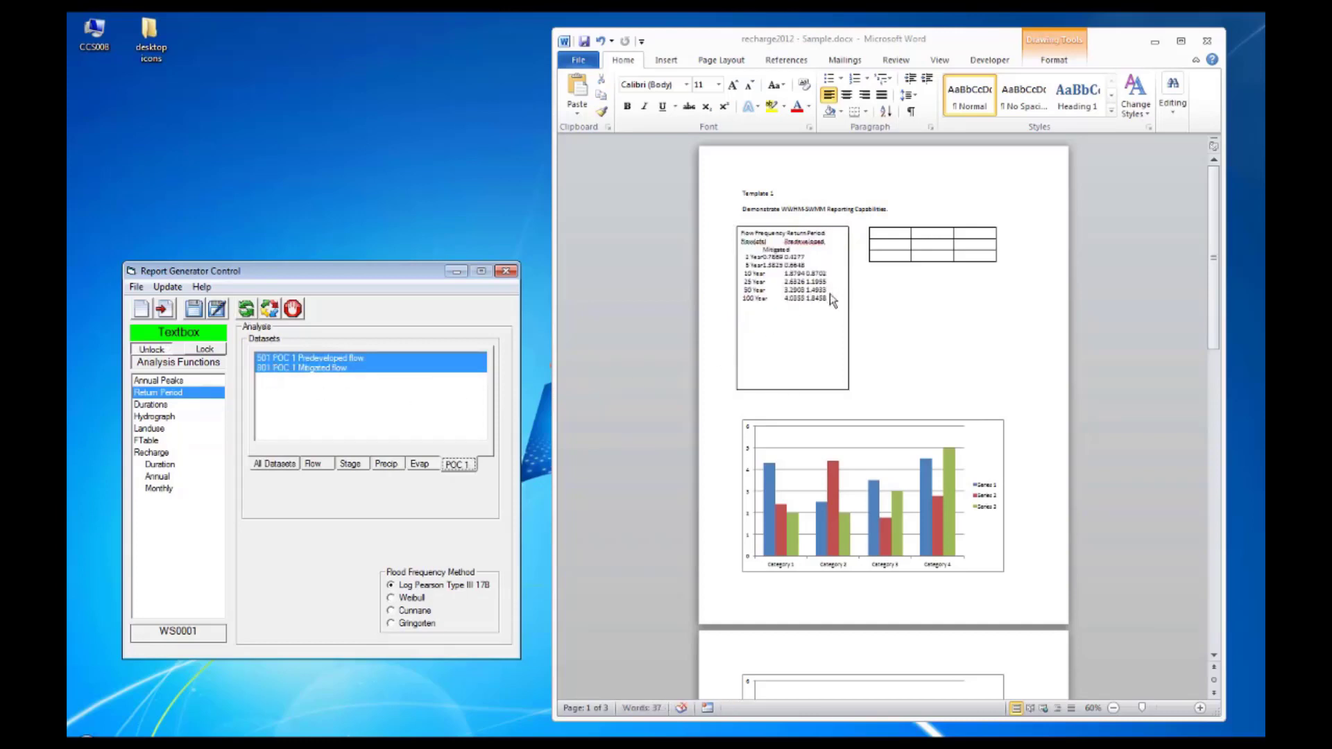
- Fill the empty table beside the text box with the Return Period analysis of the POC 1 flows
left_click(813, 311)
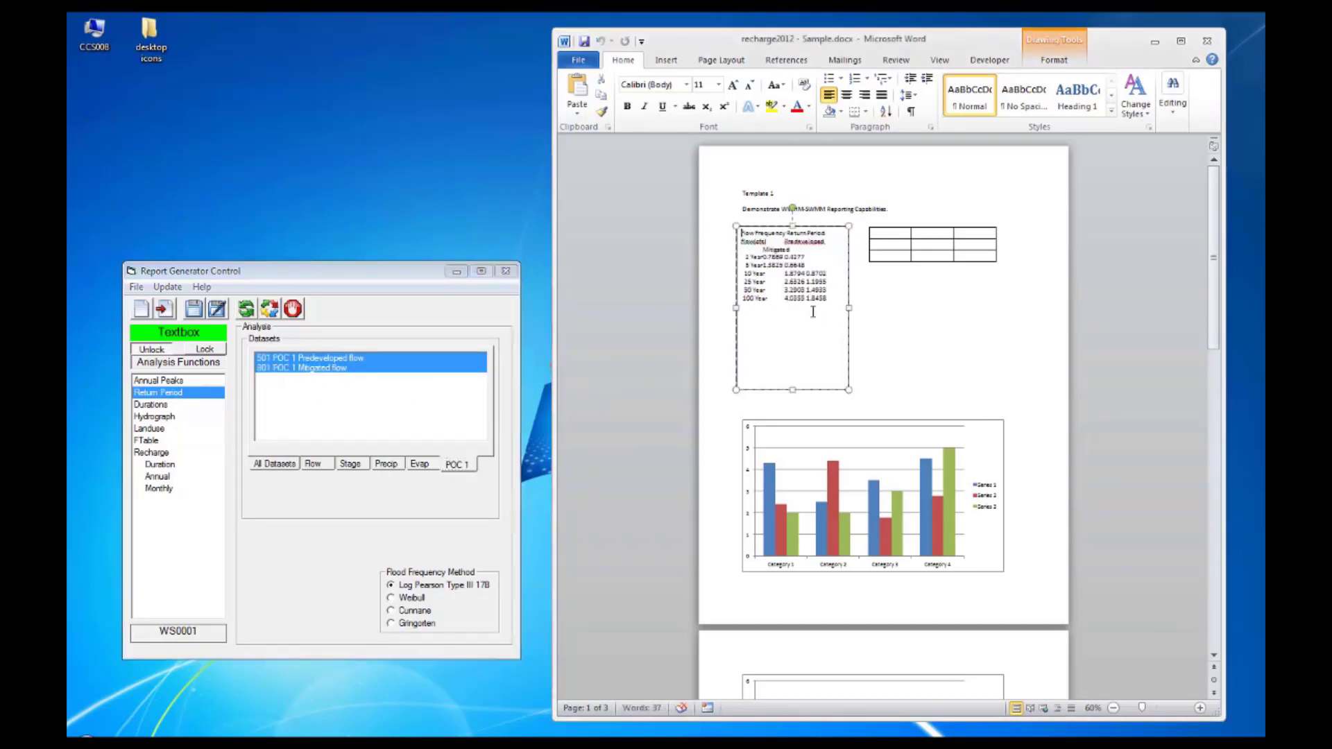
left_click(894, 244)
left_click(166, 393)
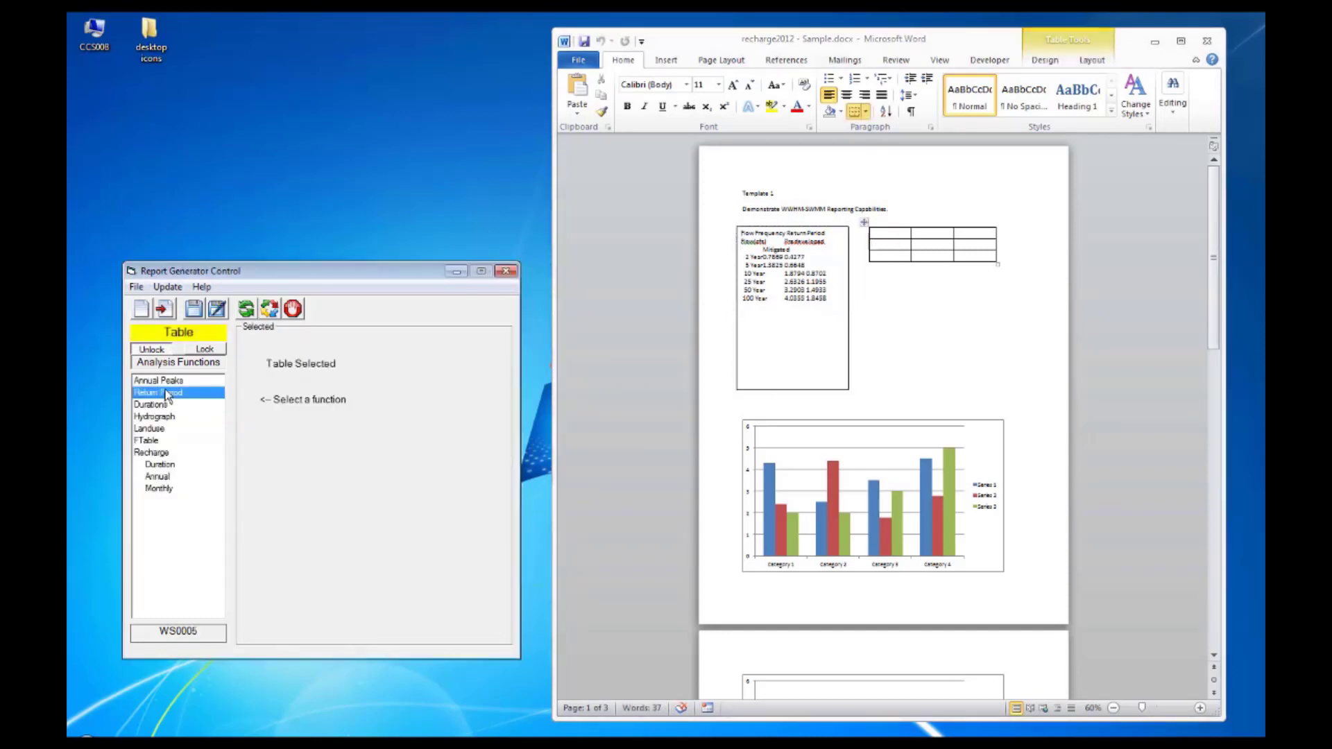
left_click(459, 466)
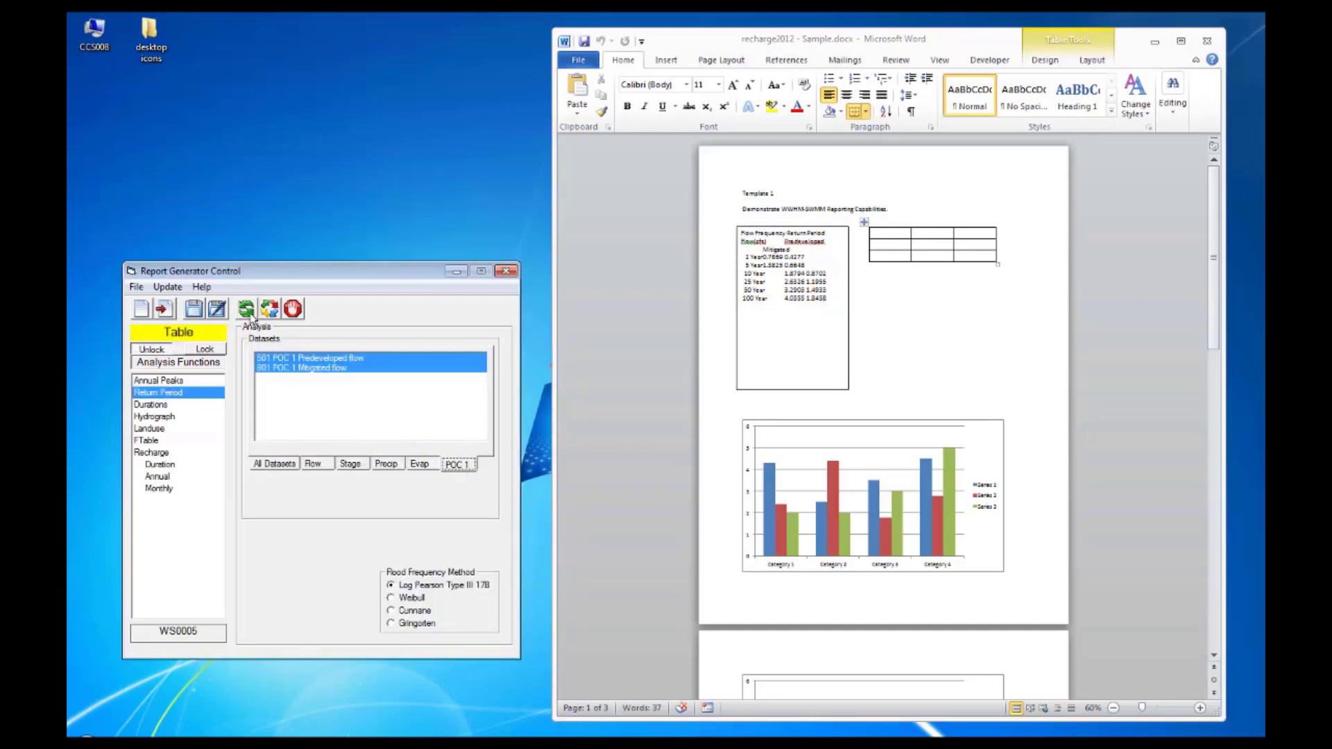
left_click(248, 313)
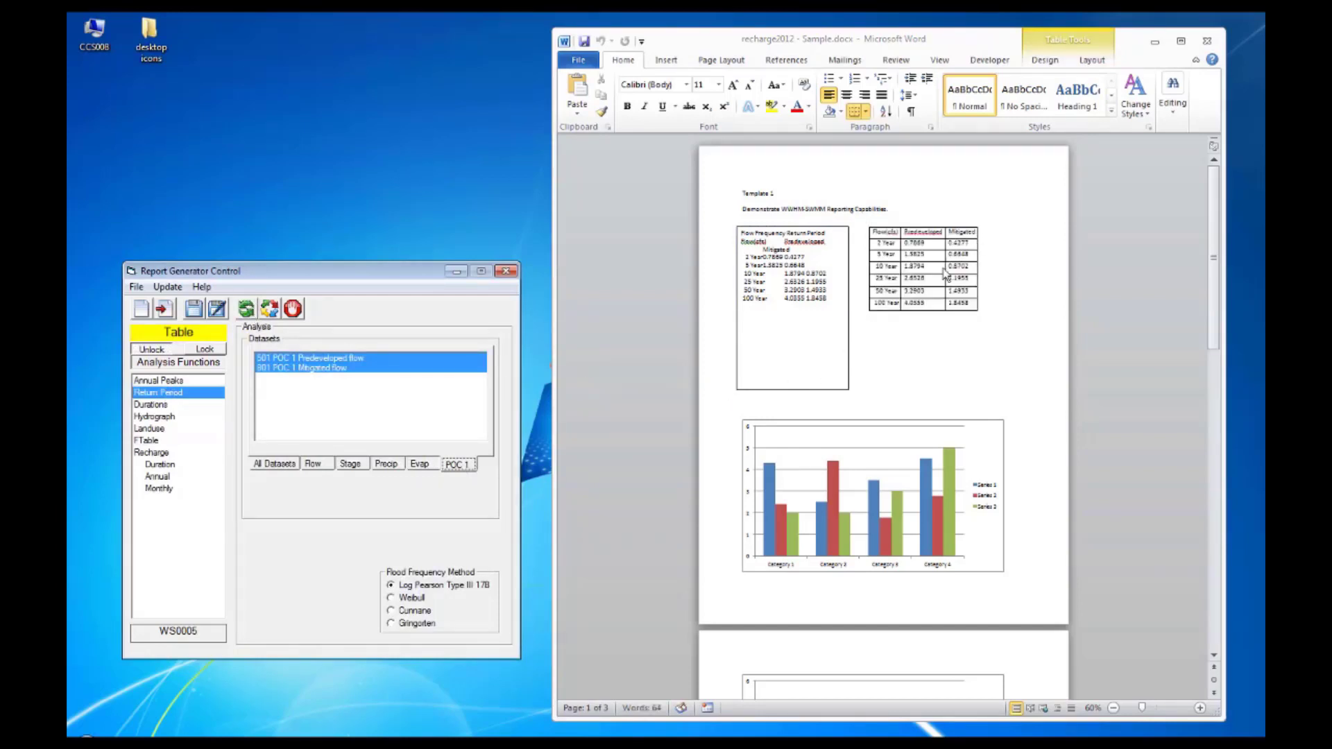
- Replace the first-page sample chart with a log-scale Durations chart of the POC 1 predeveloped and mitigated flows
left_click(799, 466)
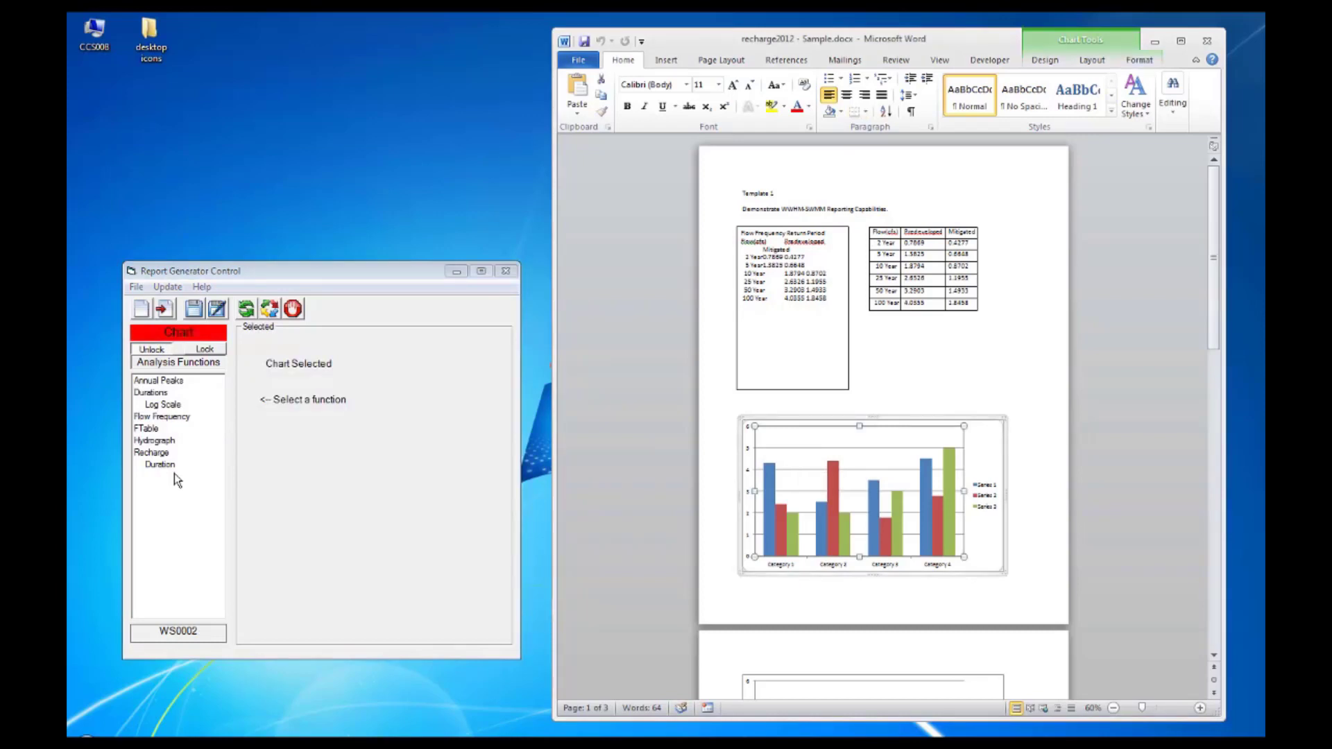
left_click(172, 405)
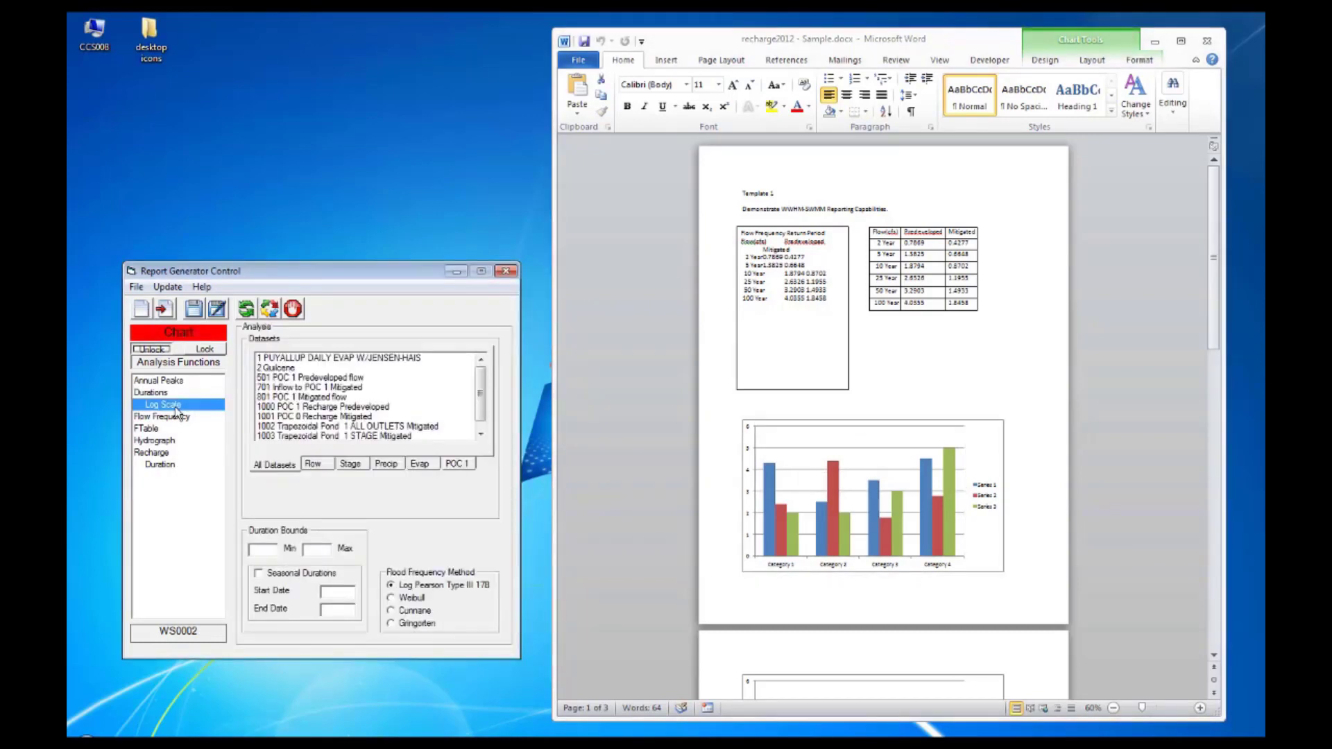
left_click(457, 465)
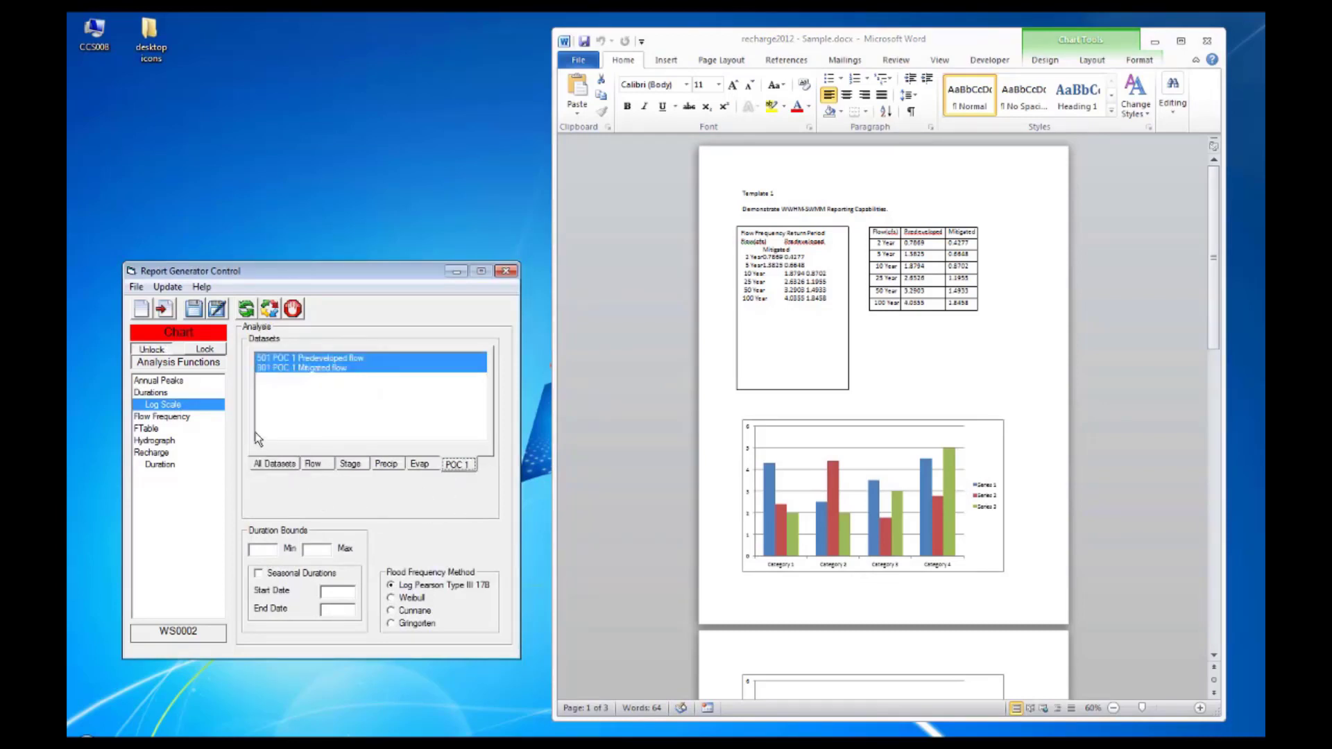
left_click(246, 312)
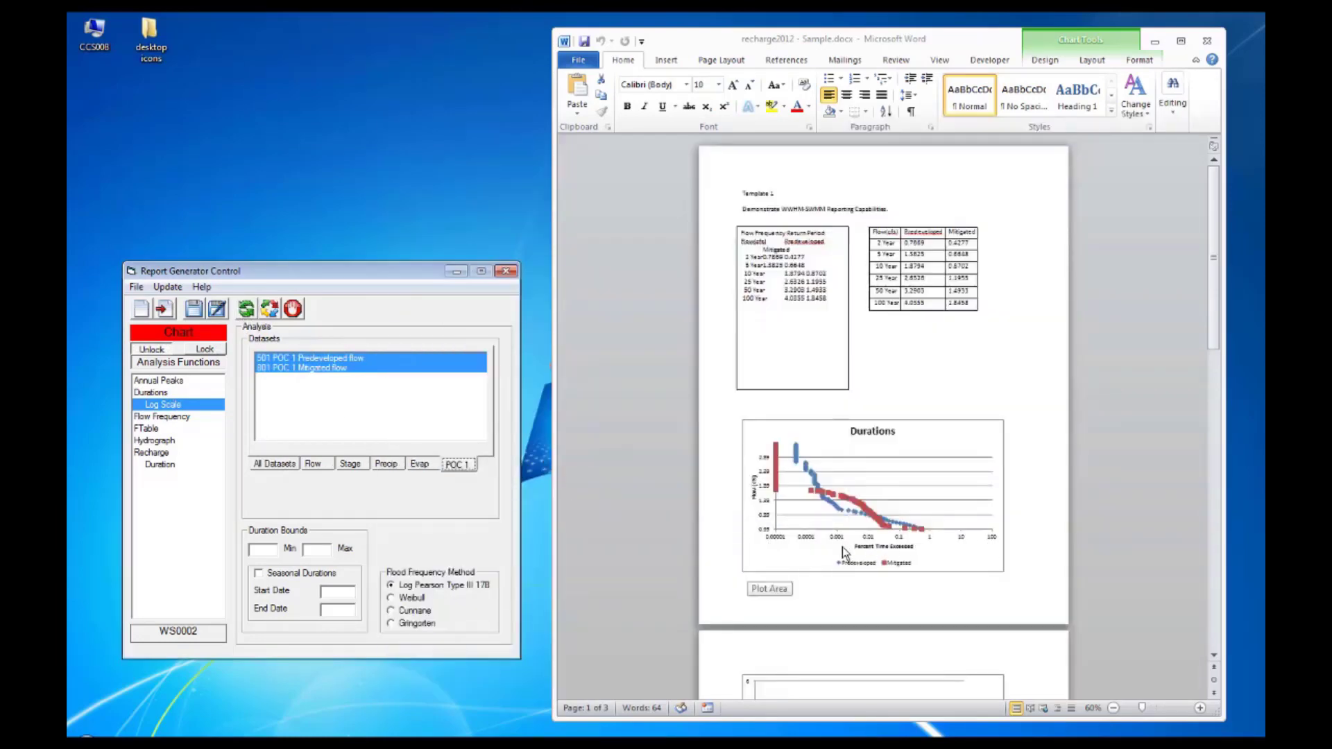
- Replace the upper sample chart on page two with a standard Durations chart of the POC 1 flows
left_click(738, 584)
scroll(738, 584, "down", 3)
left_click(798, 563)
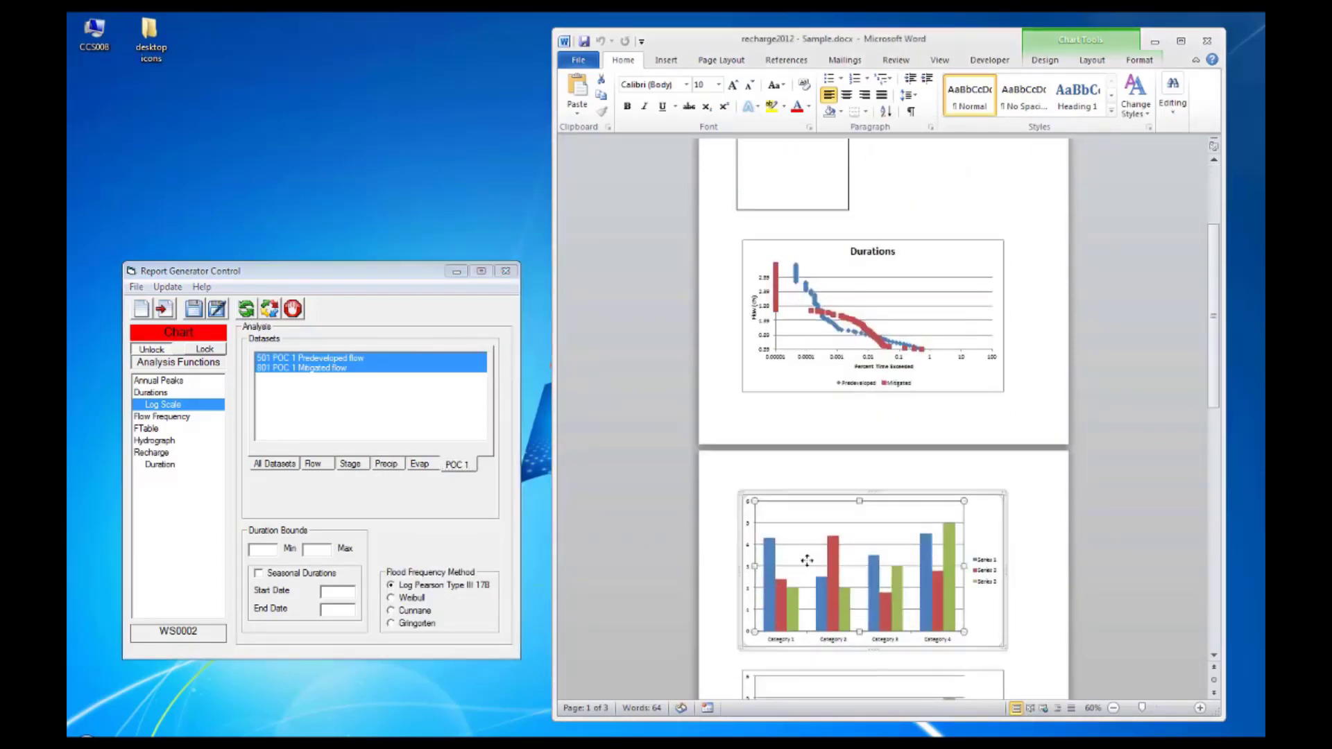
left_click(164, 392)
left_click(472, 465)
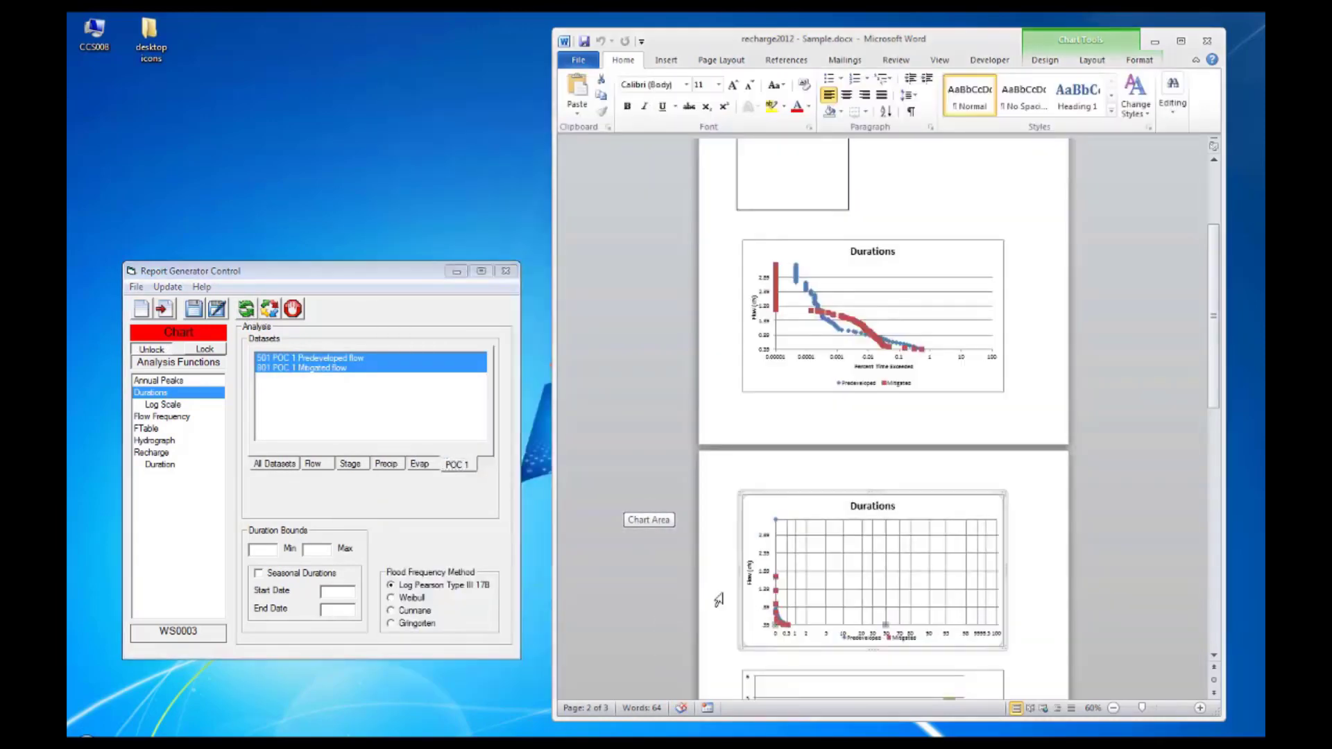
- Turn the remaining sample chart on page two into an annual peaks Hydrograph of datasets 501 and 801
scroll(718, 597, "down", 3)
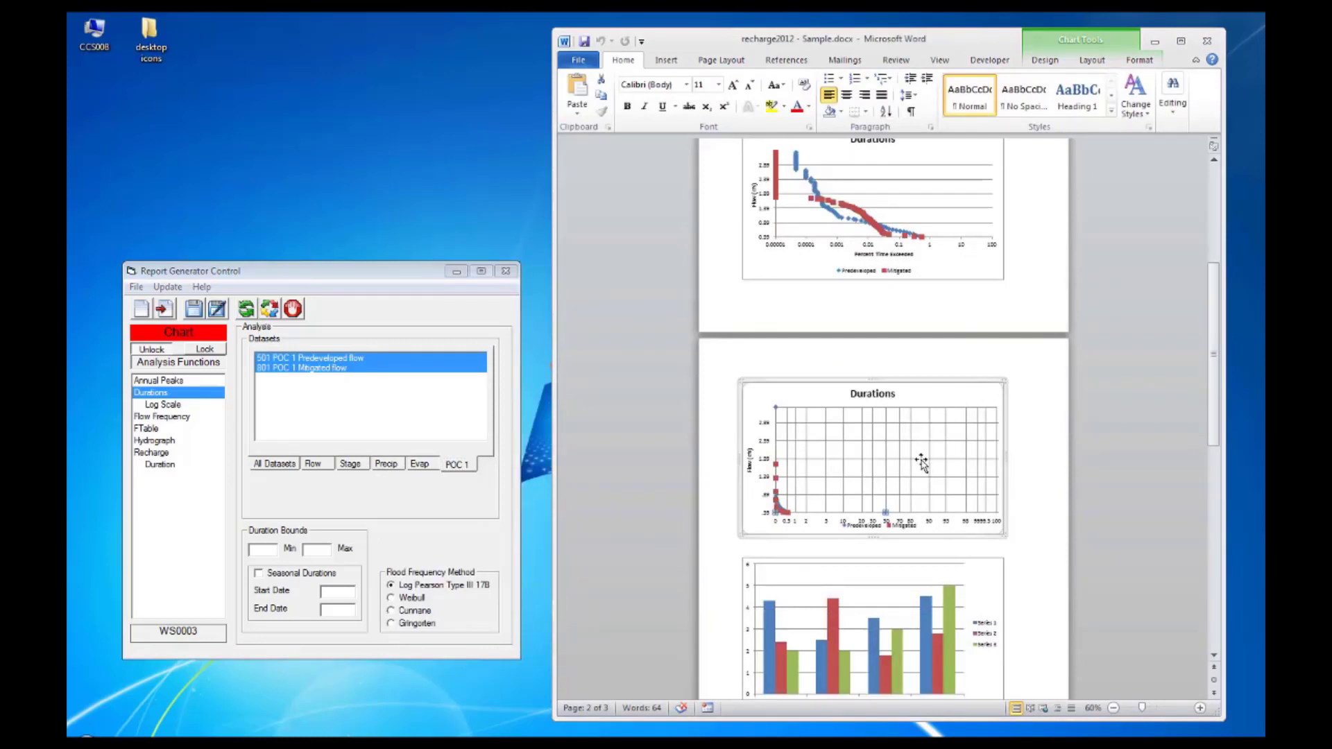
left_click(718, 510)
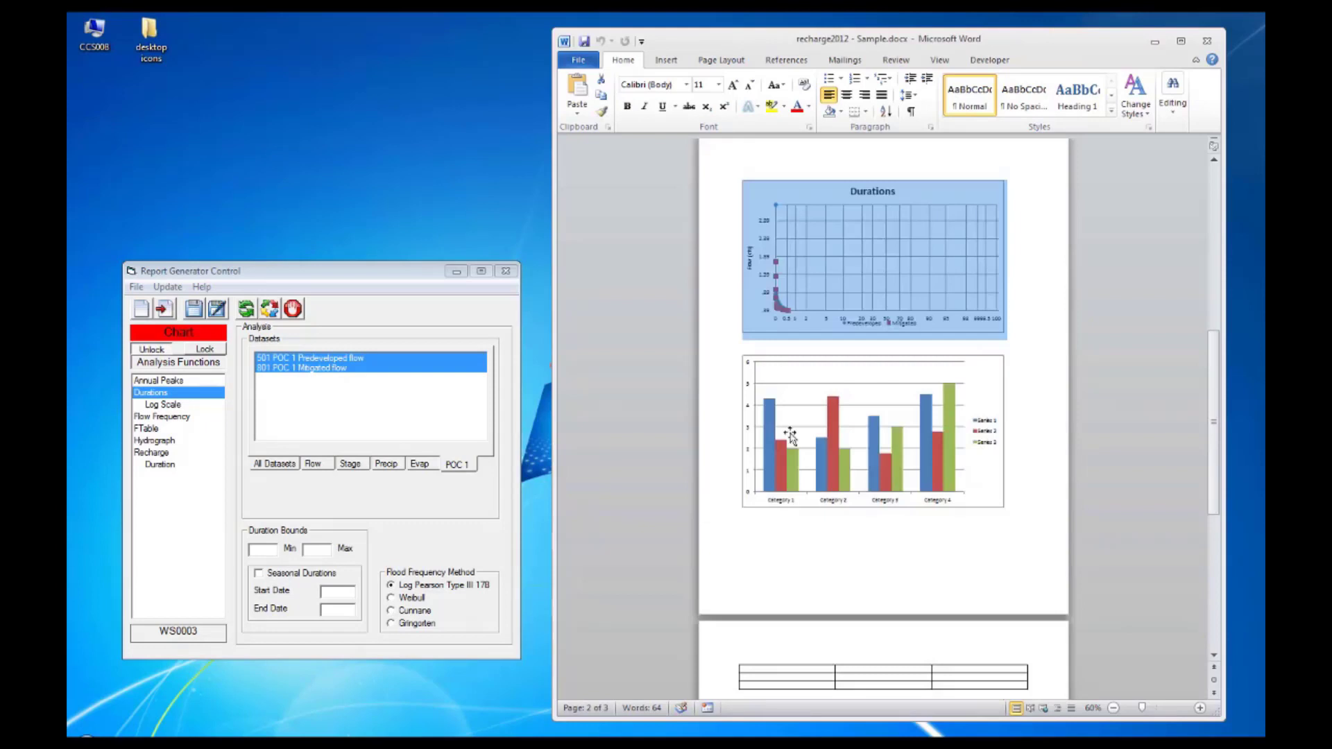
left_click(789, 439)
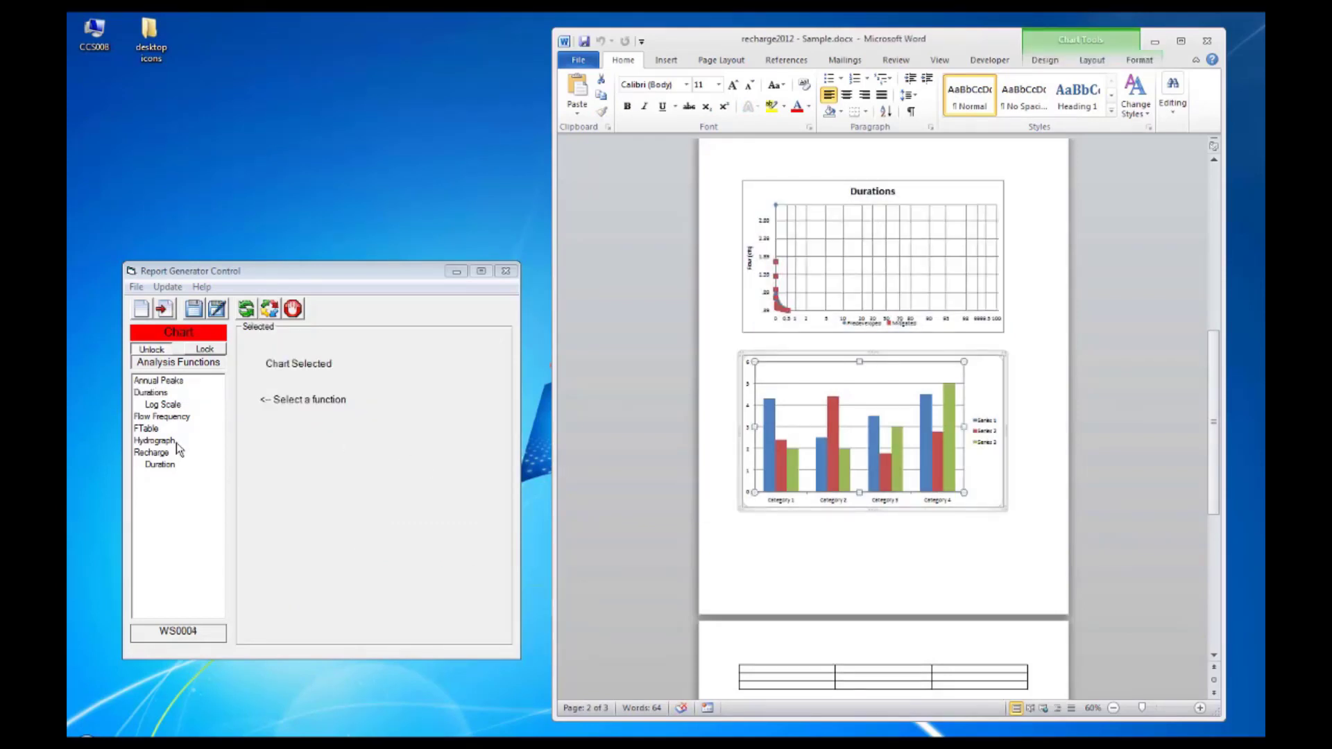
left_click(156, 442)
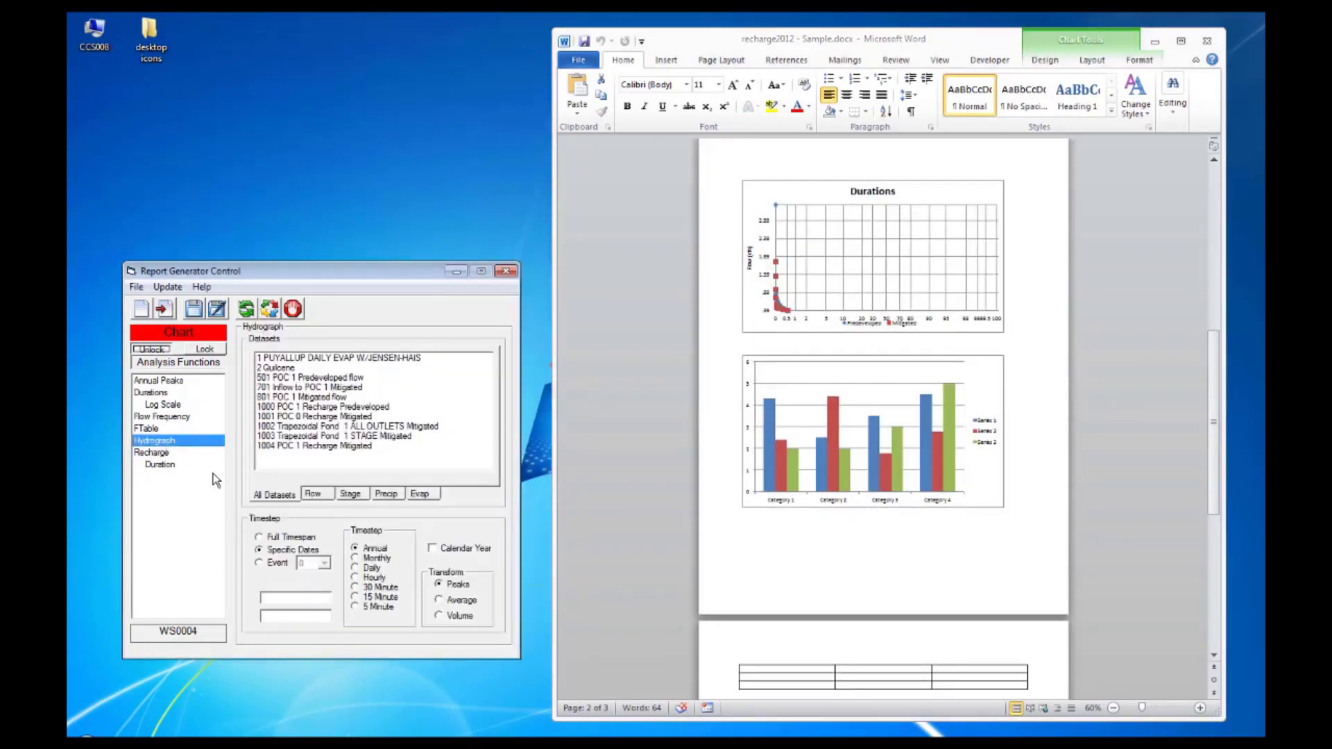
left_click(306, 378)
left_click(312, 398, "ctrl")
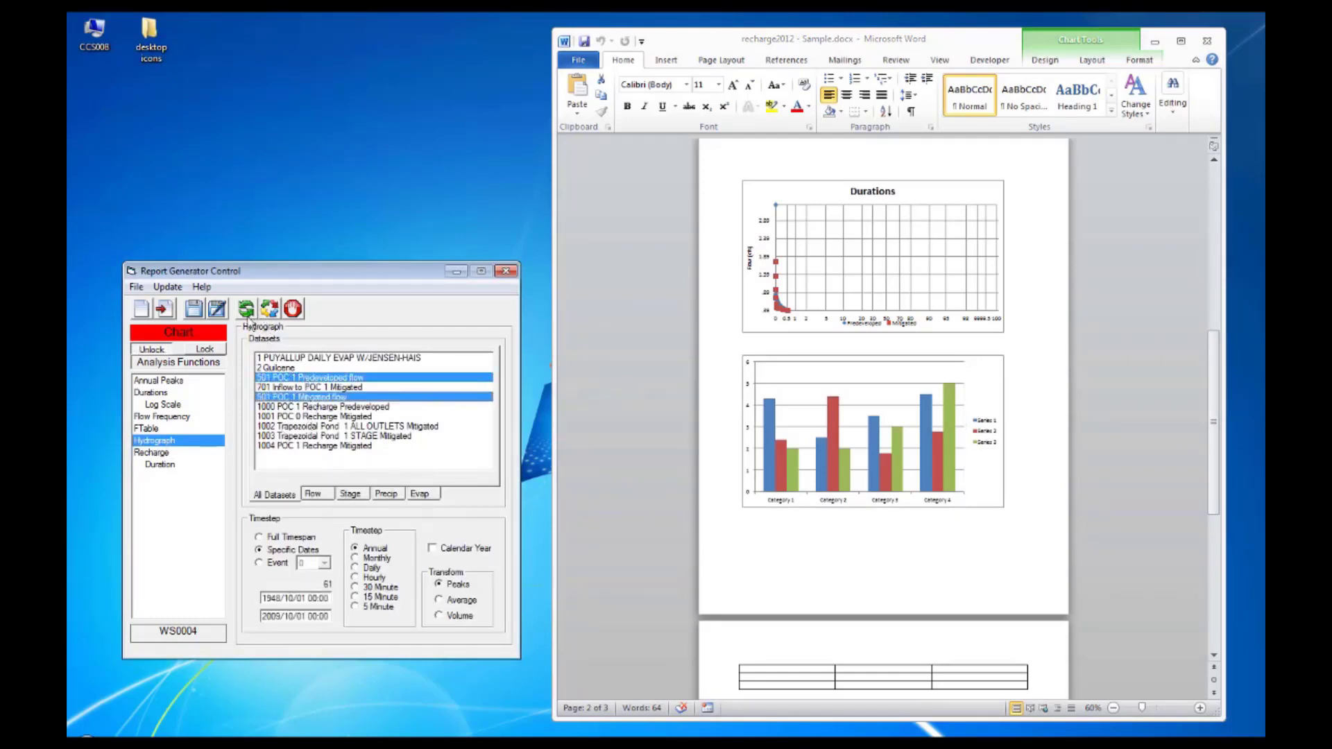
left_click(247, 316)
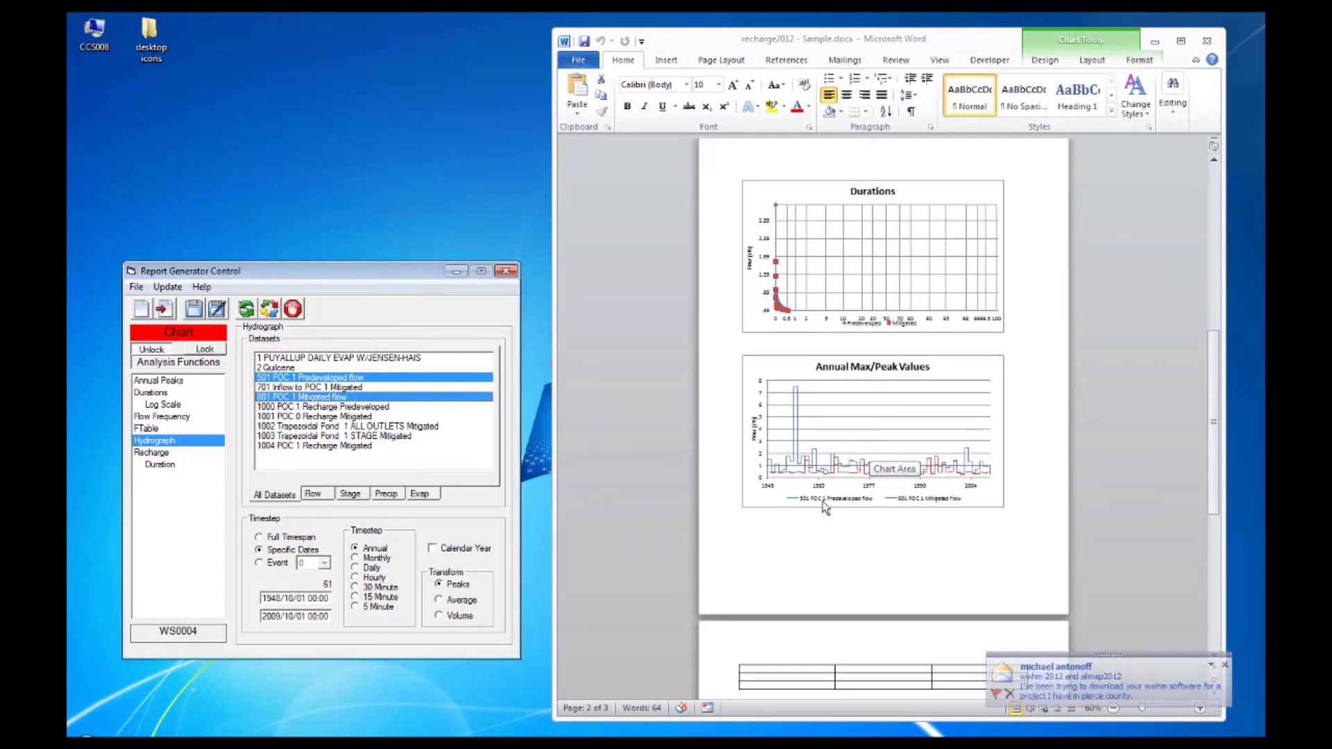
- Review the analysis function and datasets assigned to the page-two durations chart, the text box and the first-page table
left_click(836, 267)
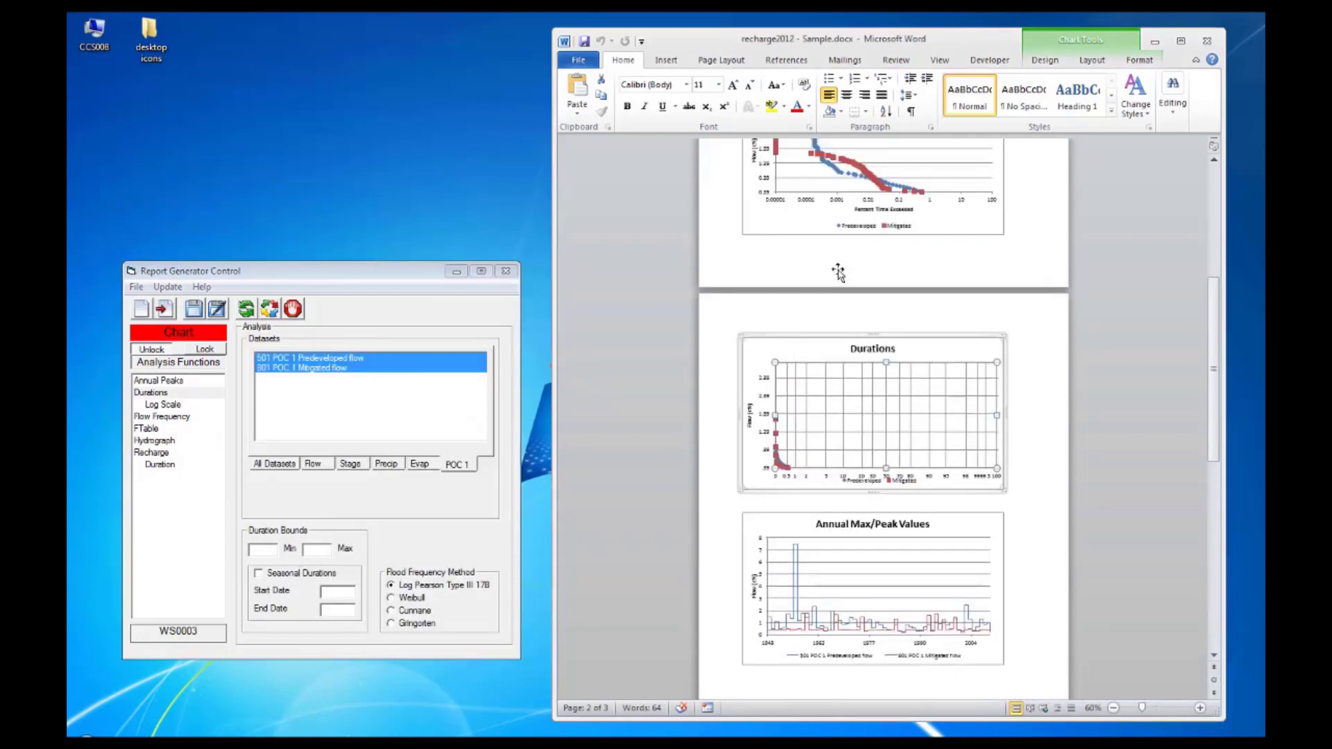
scroll(840, 275, "up", 4)
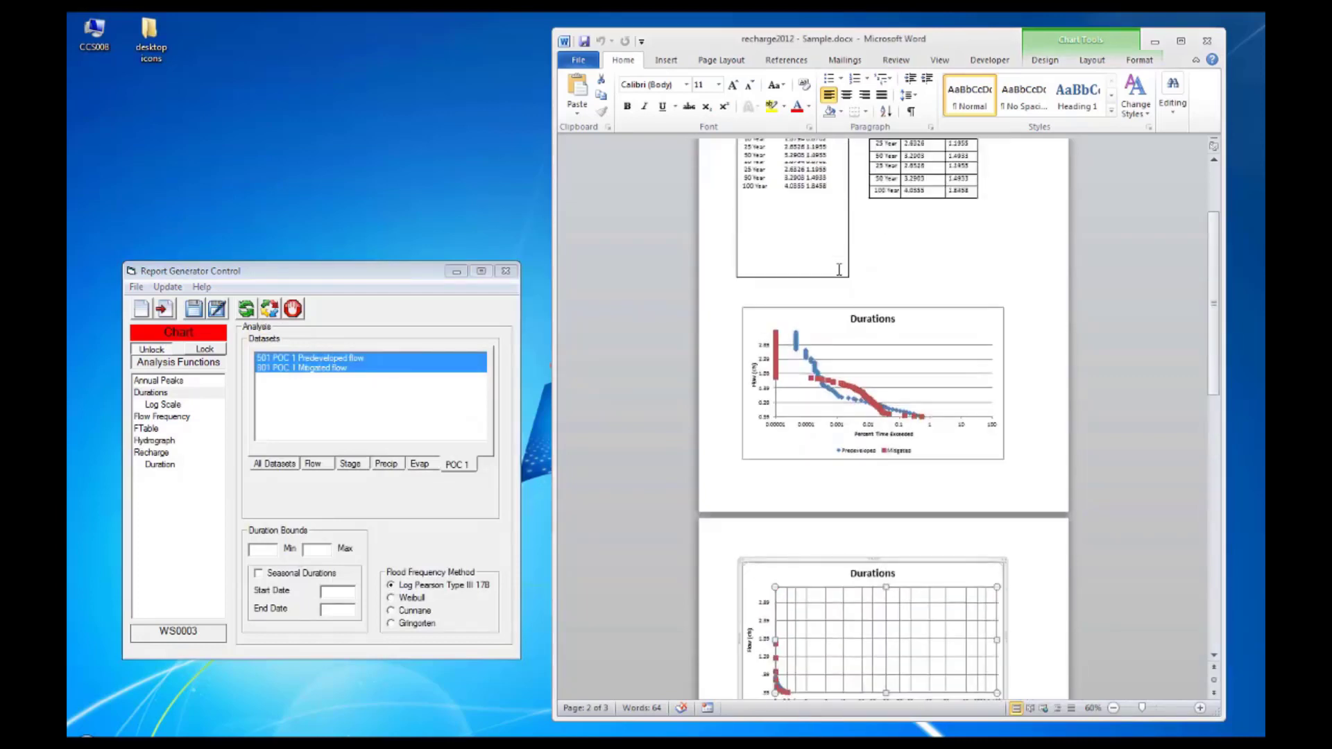
left_click(787, 253)
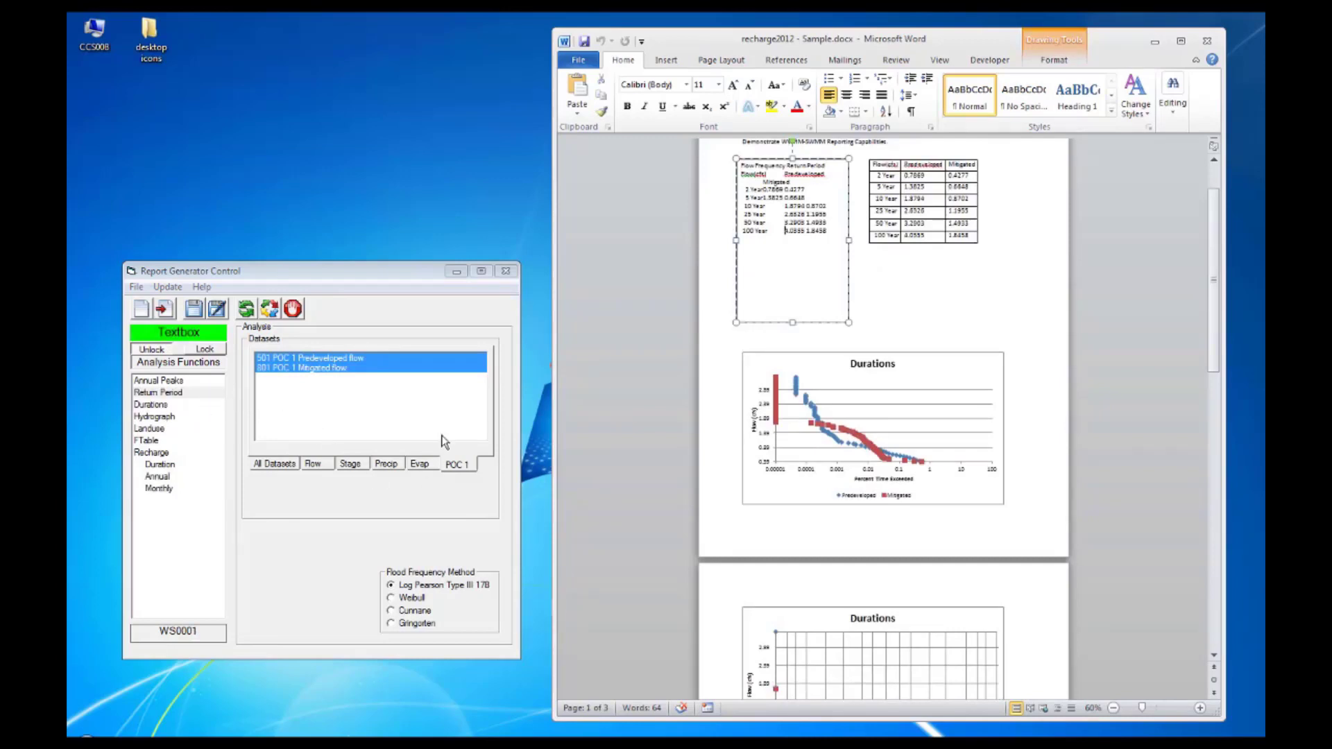
left_click(917, 199)
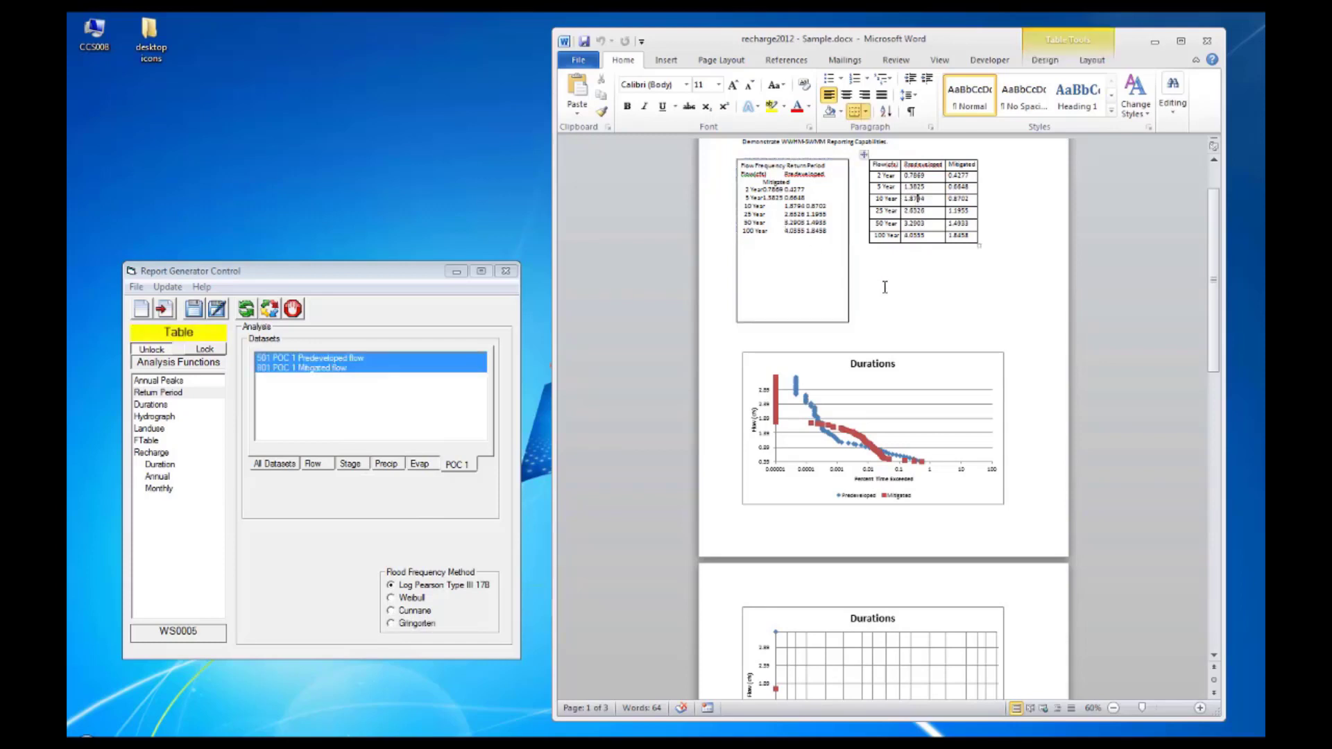
- Fill the empty table on page three with Annual Recharge results for the POC 1 predeveloped and mitigated recharge datasets
scroll(884, 285, "down", 15)
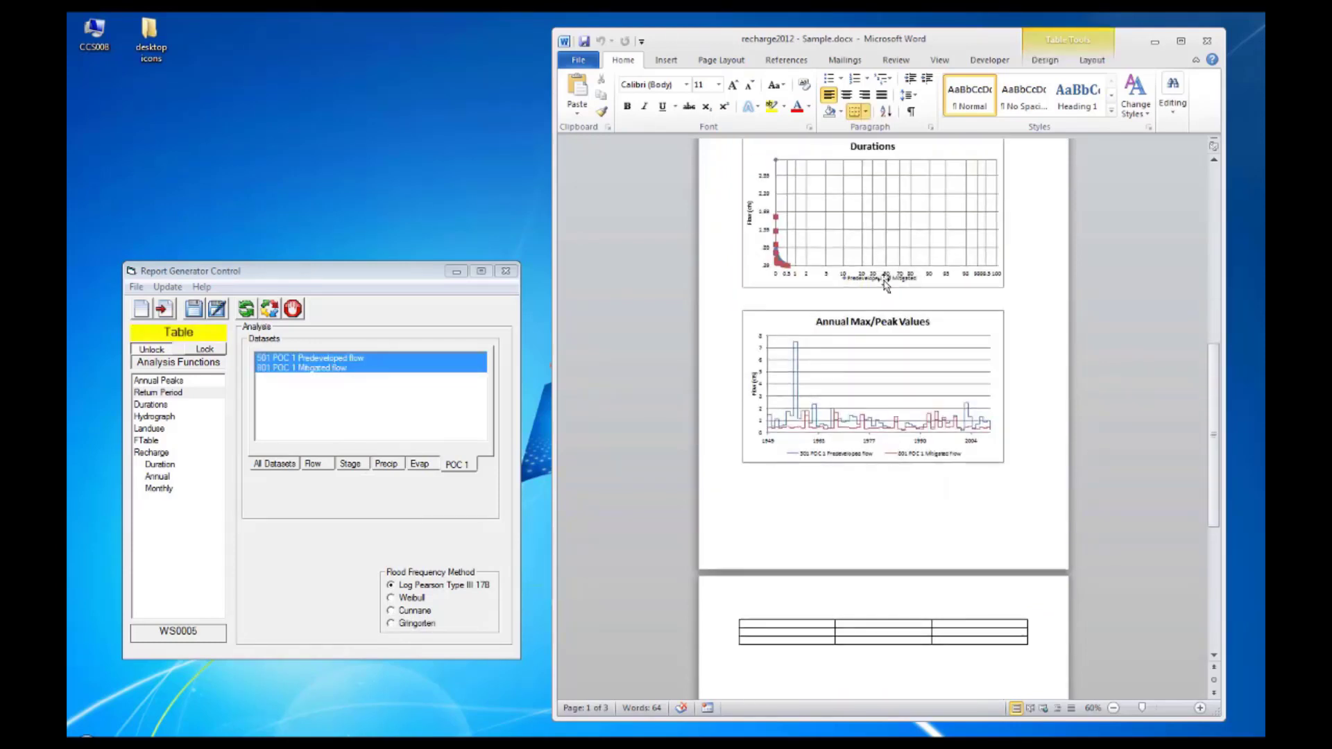
left_click(758, 474)
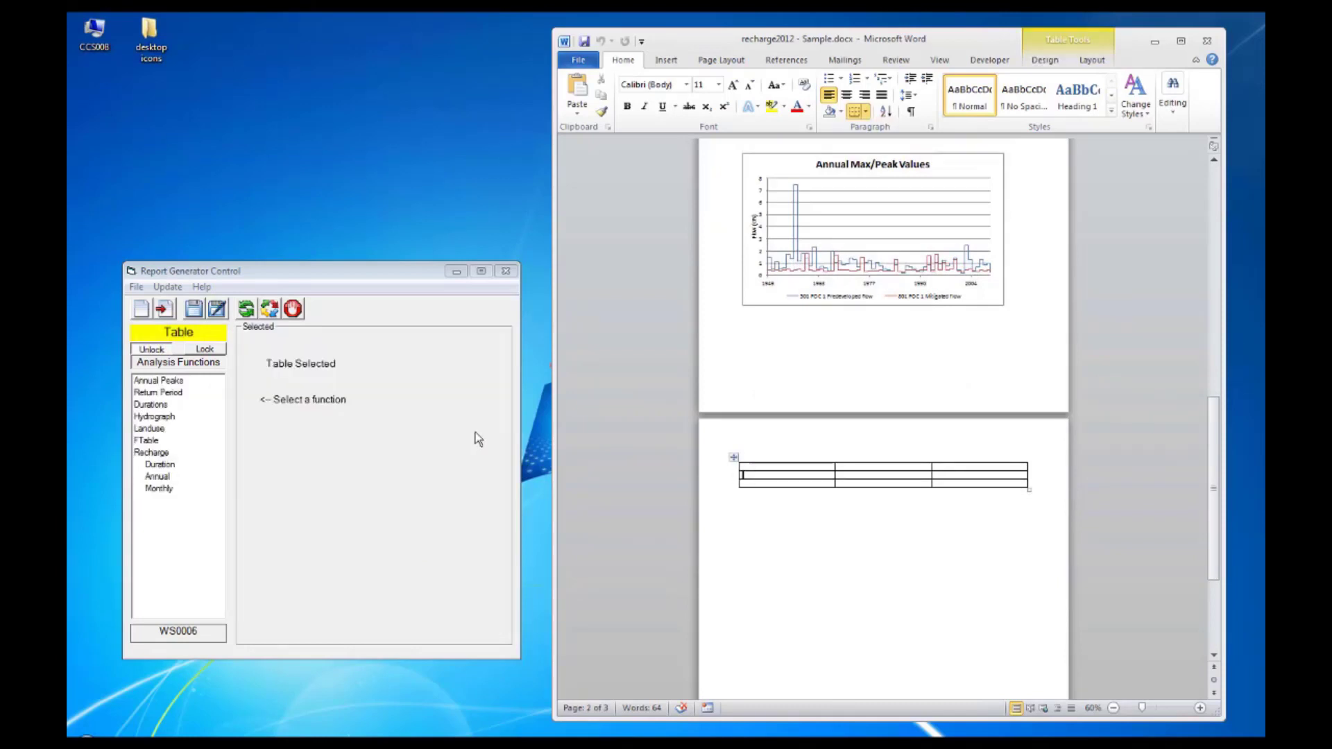
left_click(163, 478)
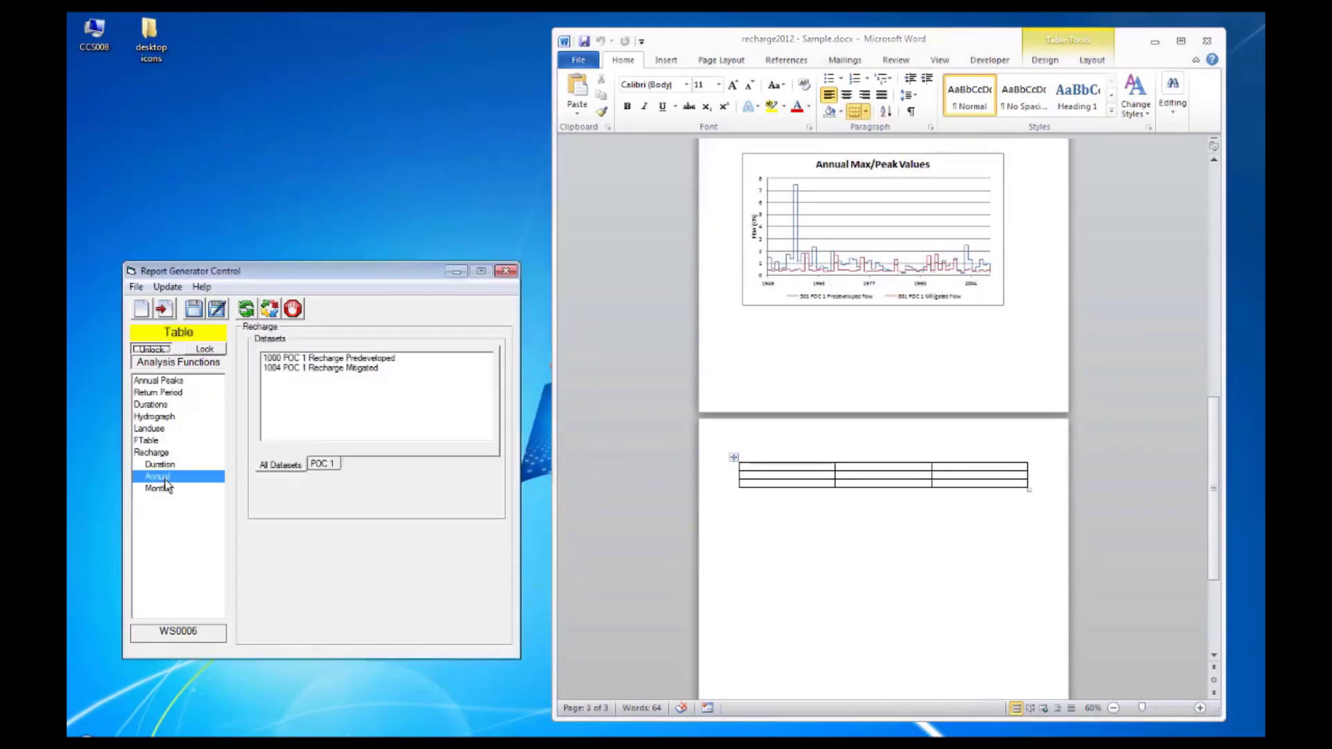
left_click(323, 462)
left_click(245, 312)
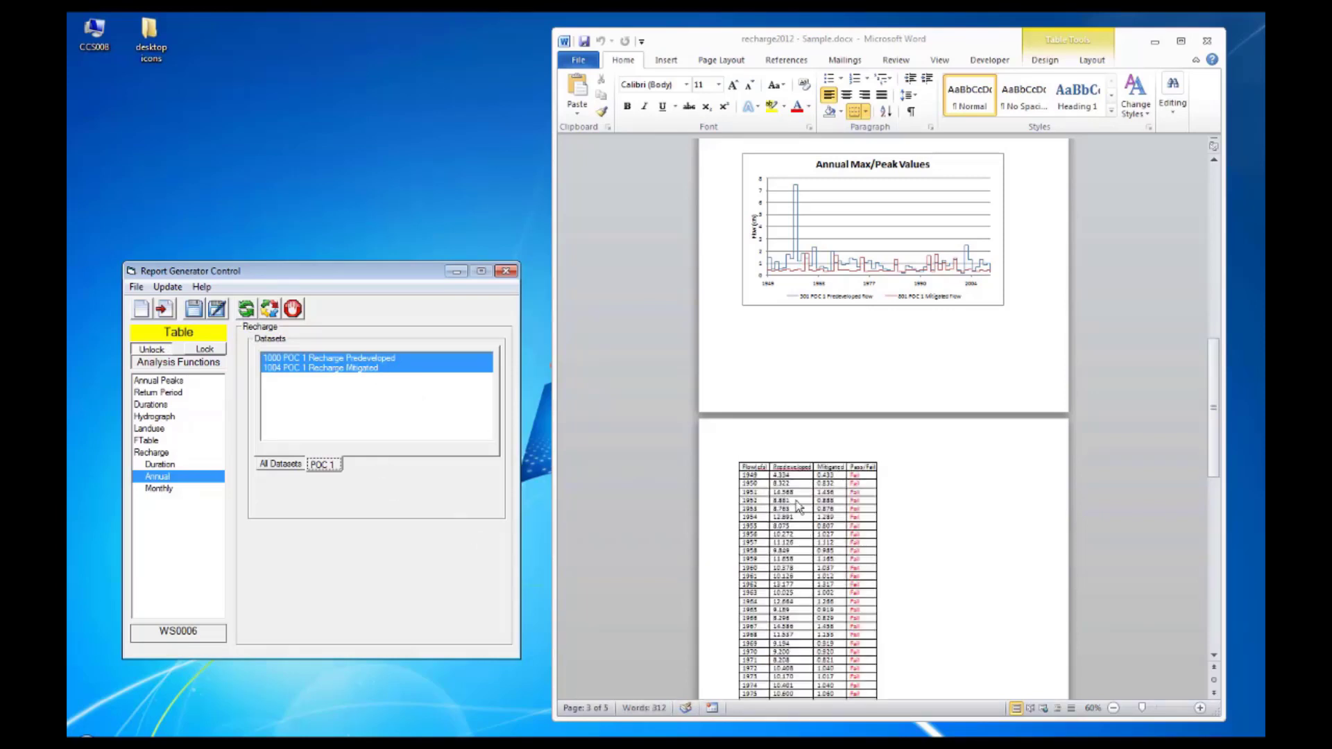
left_click(954, 497)
scroll(930, 497, "down", 5)
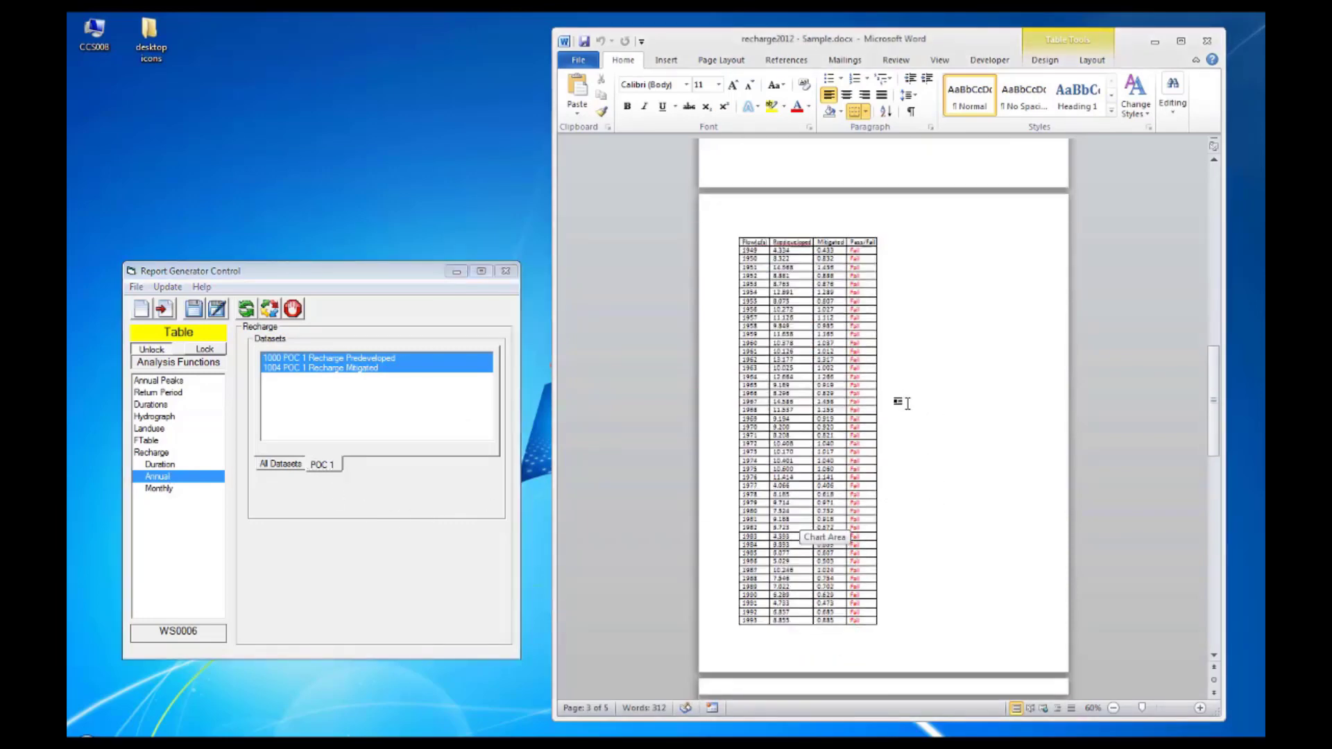
- Close the finished report and reopen recharge2012 - Sample from the Report Generator's document list
scroll(939, 389, "up", 5)
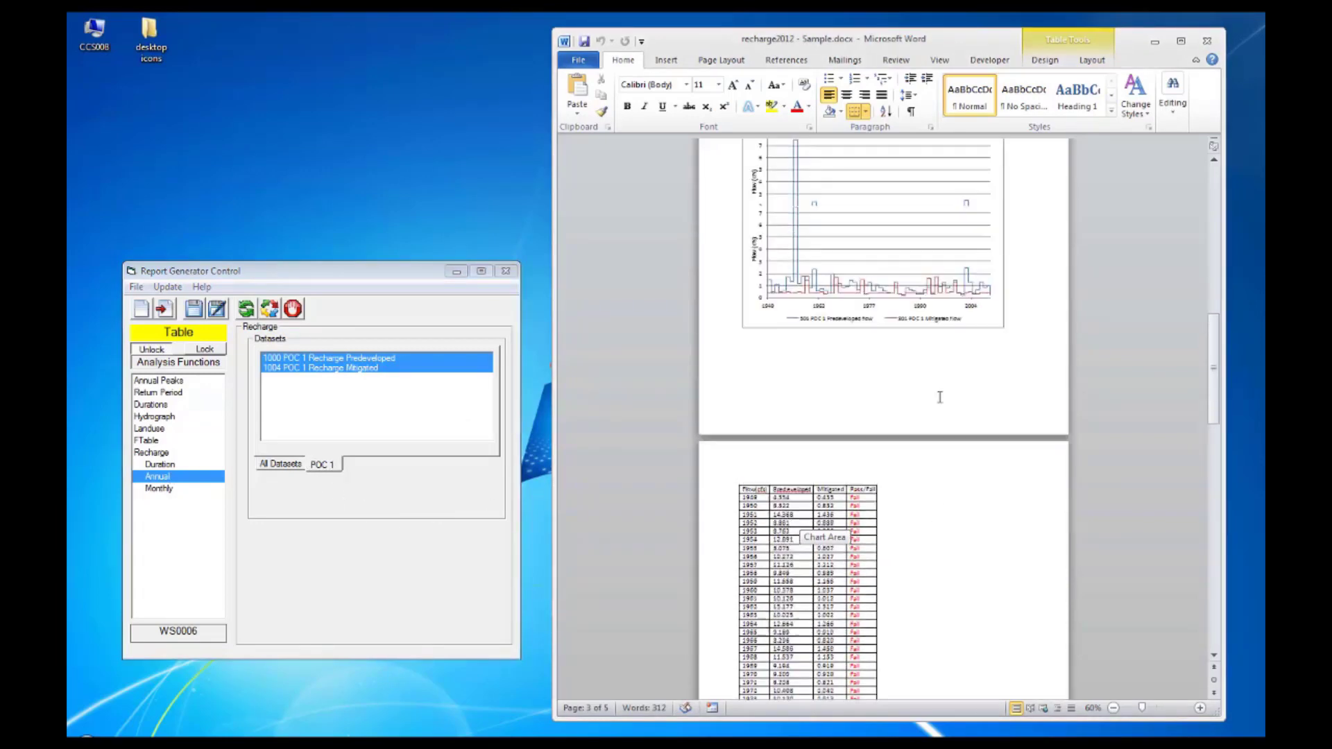
scroll(939, 397, "up", 10)
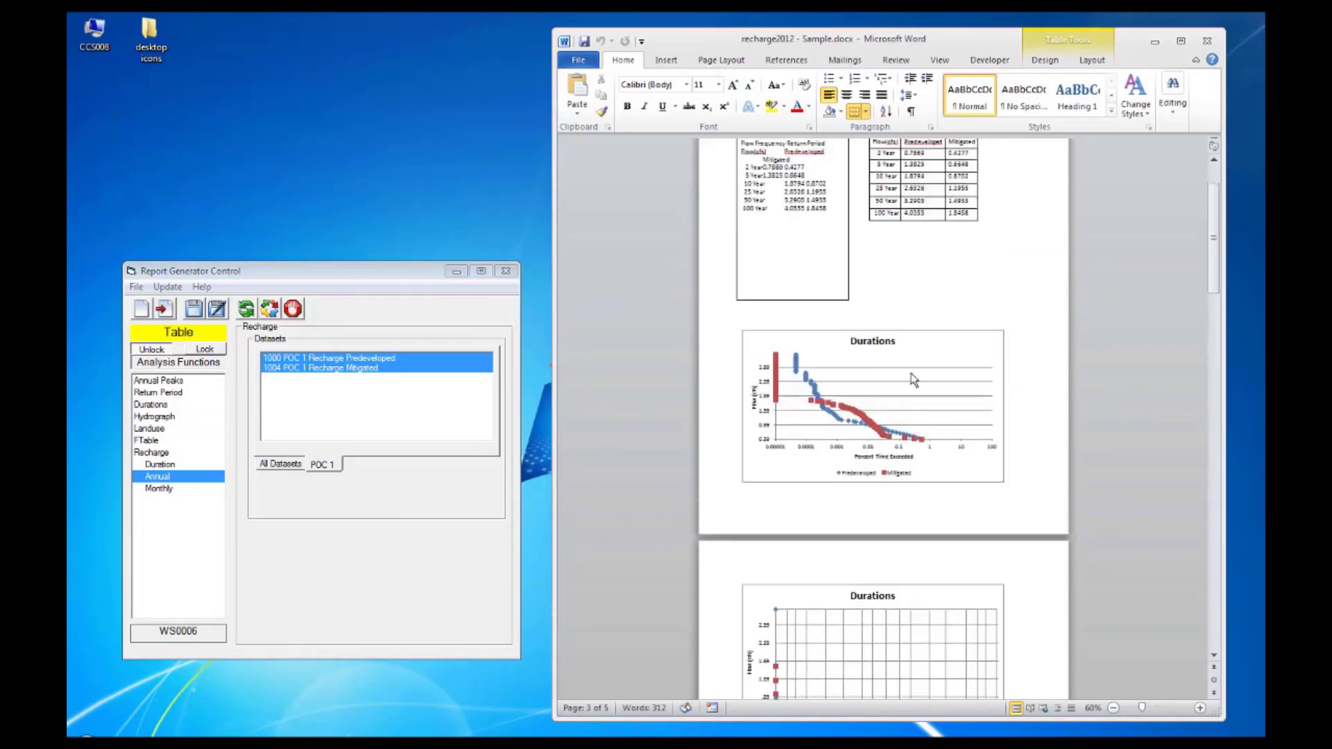
left_click(1208, 43)
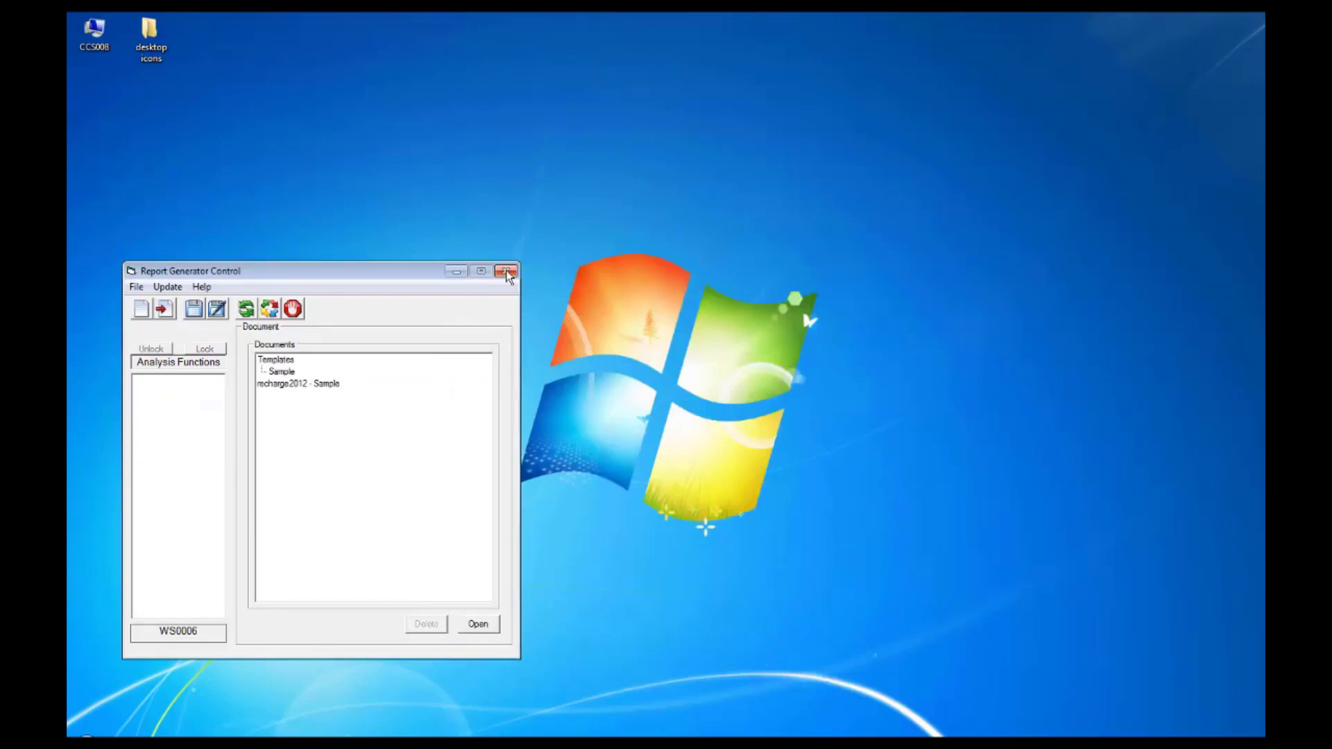
left_click(320, 383)
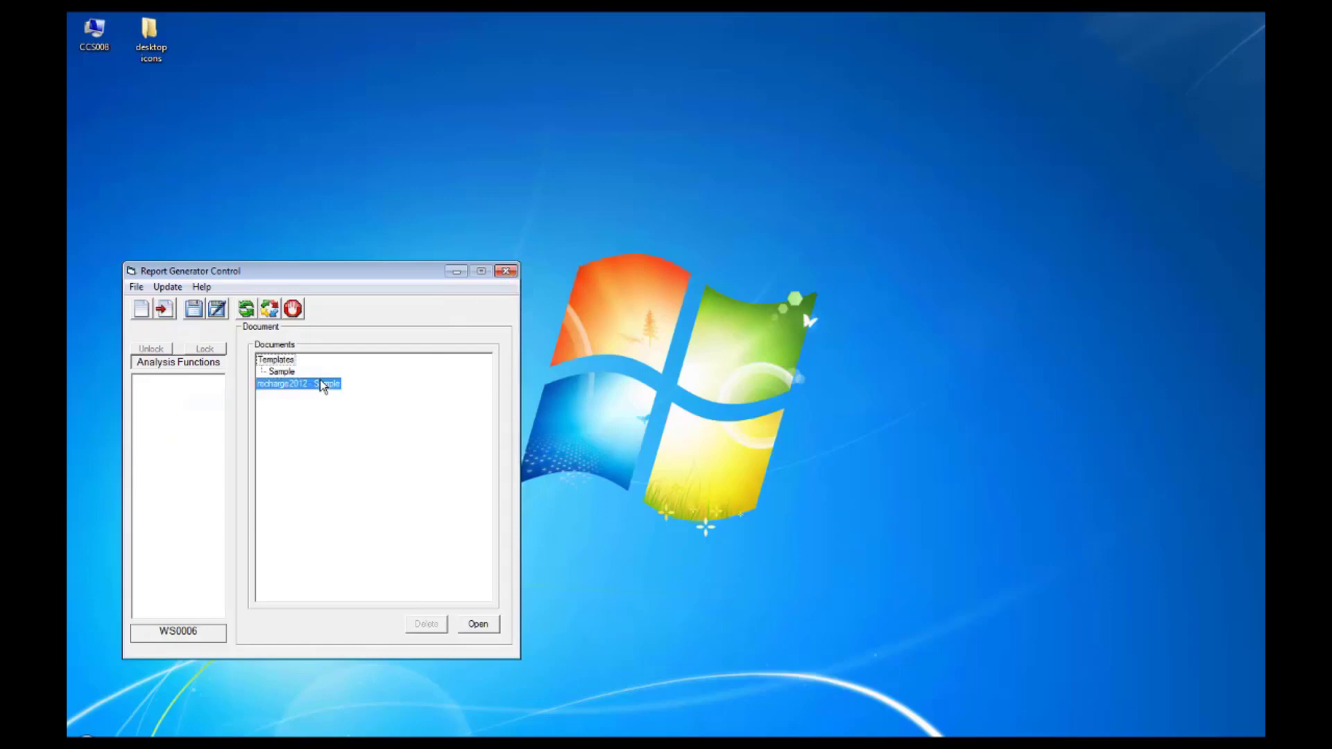
left_click(478, 625)
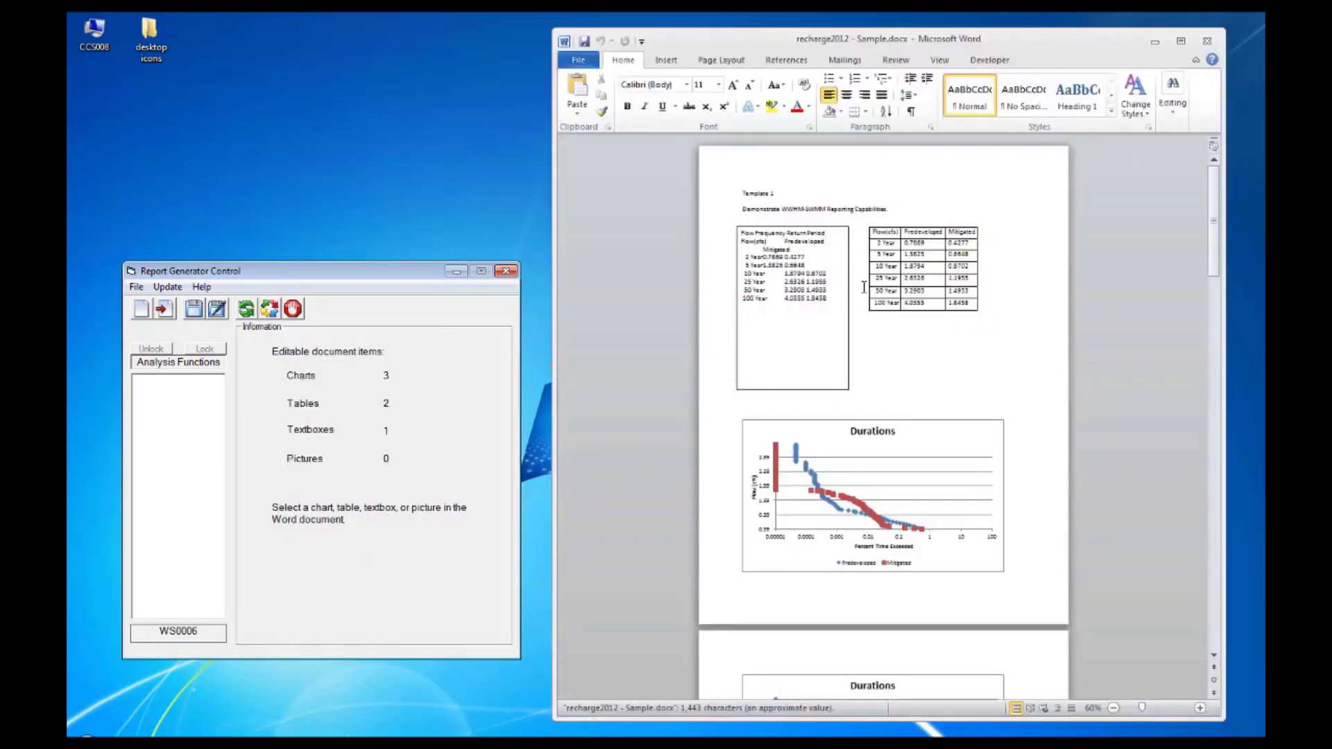
- Check the analysis function and datasets stored for the first-page Durations chart and look over the charts on page two
left_click(996, 341)
scroll(1013, 333, "down", 5)
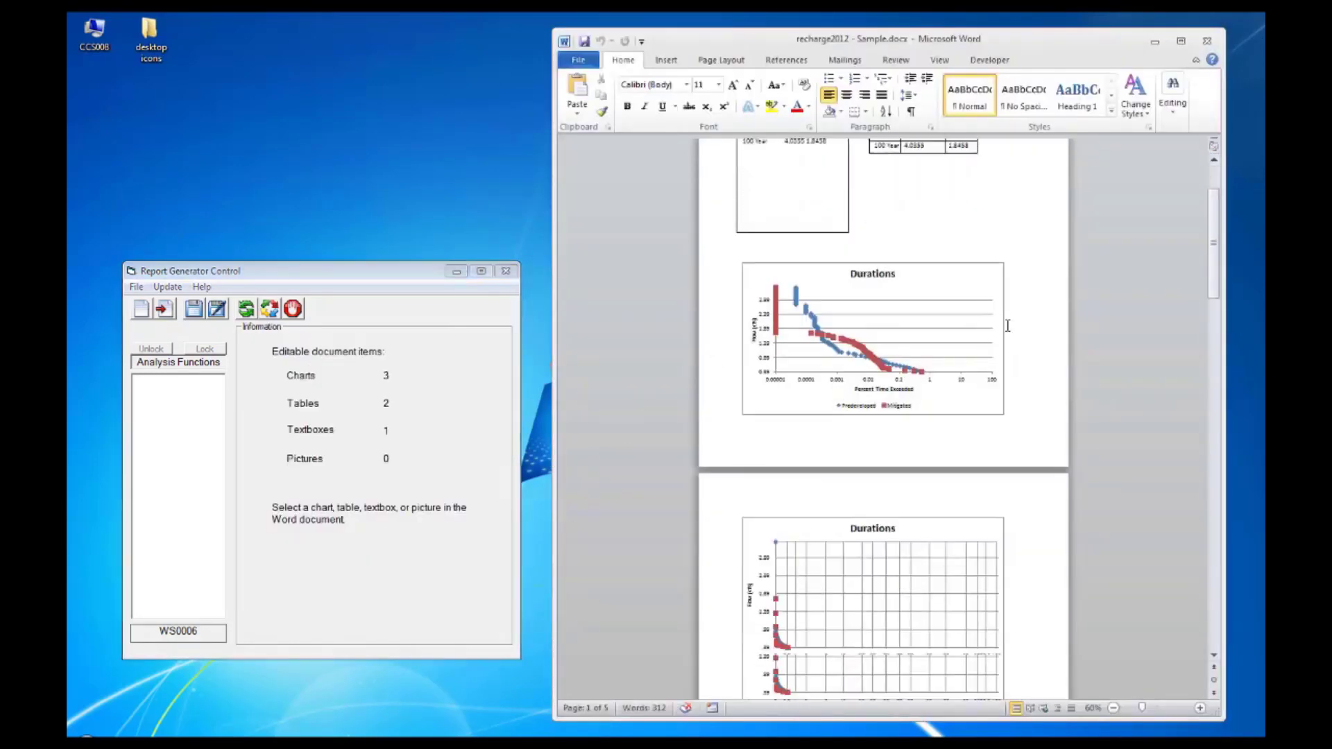
left_click(876, 290)
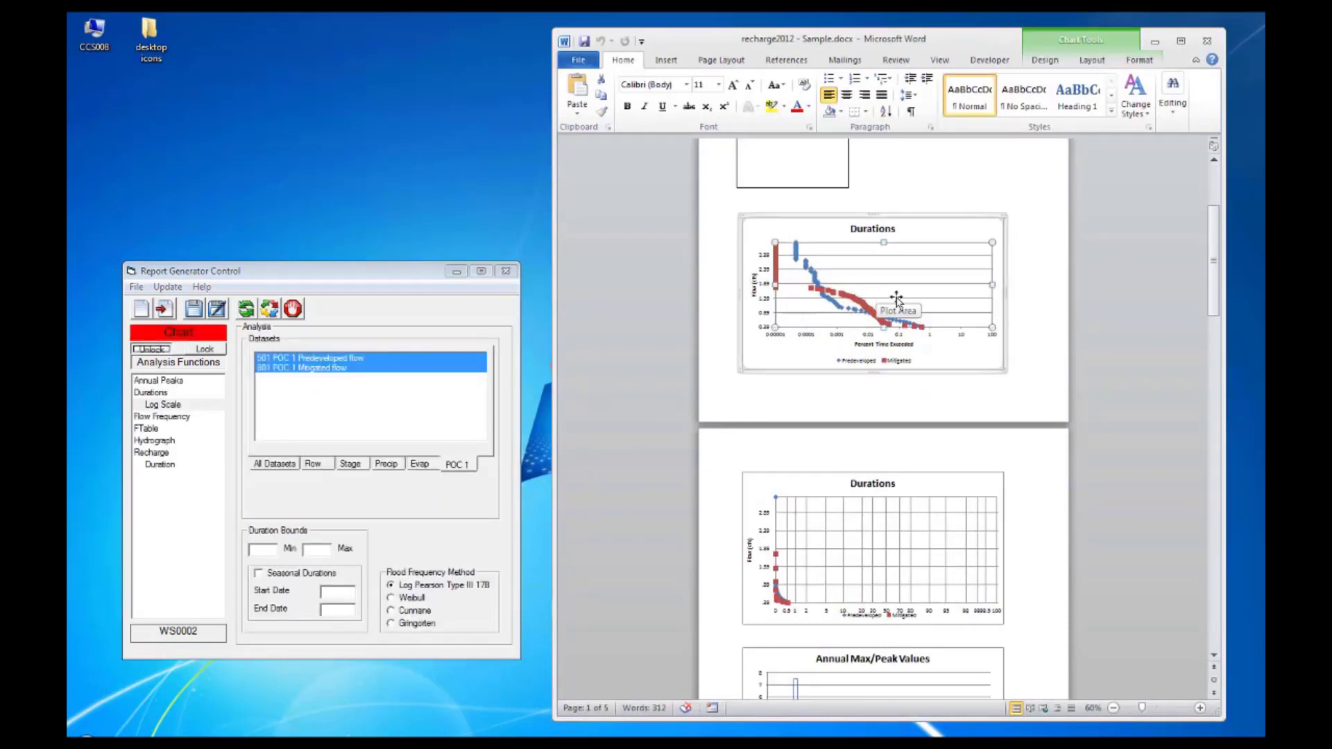
scroll(931, 359, "down", 1)
scroll(931, 359, "down", 10)
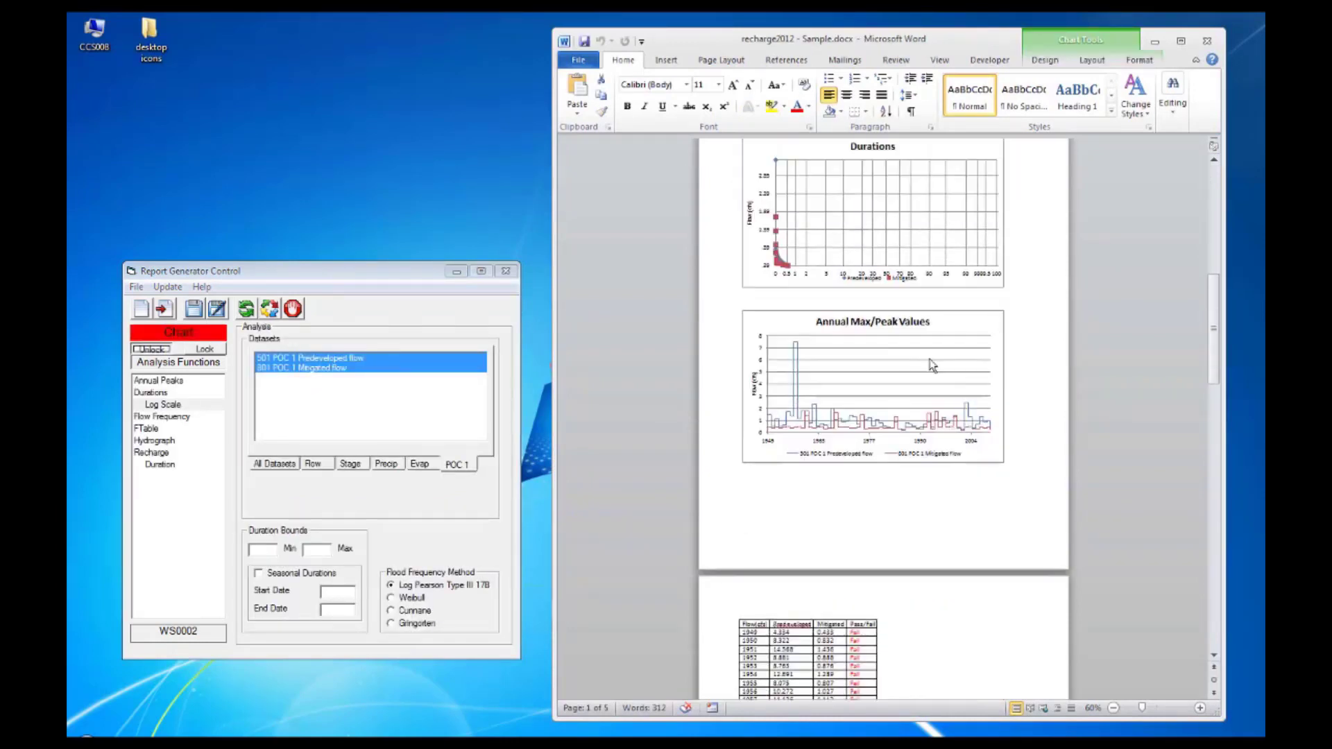
- Close the report and import the Word document Report Generator Sample.docx from the projects folder
left_click(1207, 41)
left_click(351, 431)
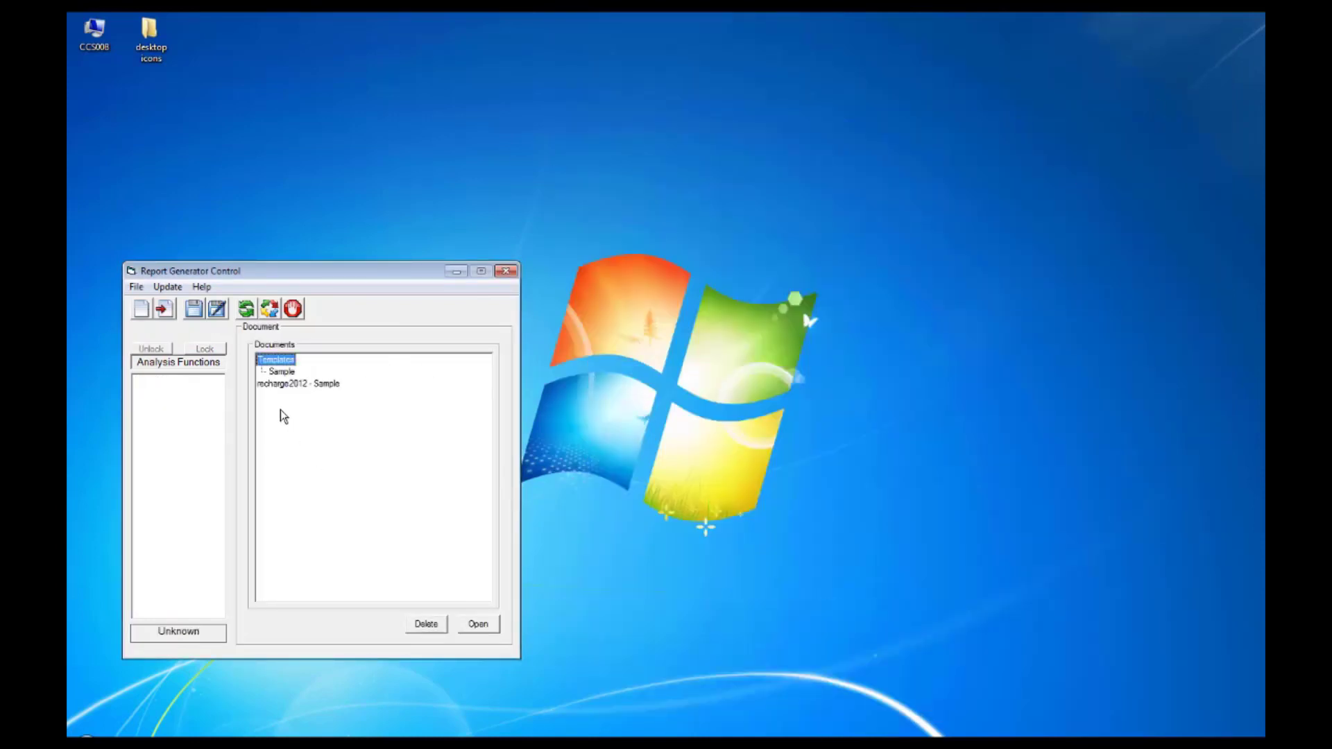
left_click(164, 311)
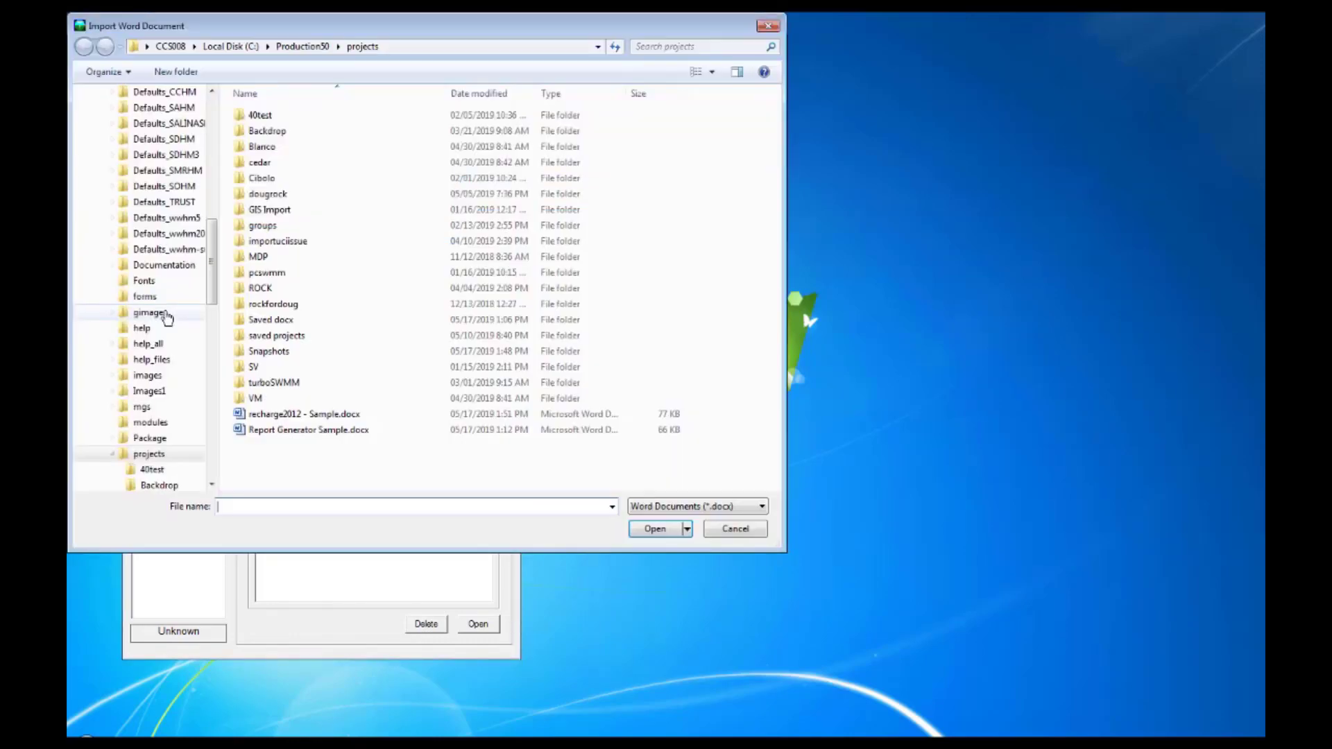
left_click(299, 431)
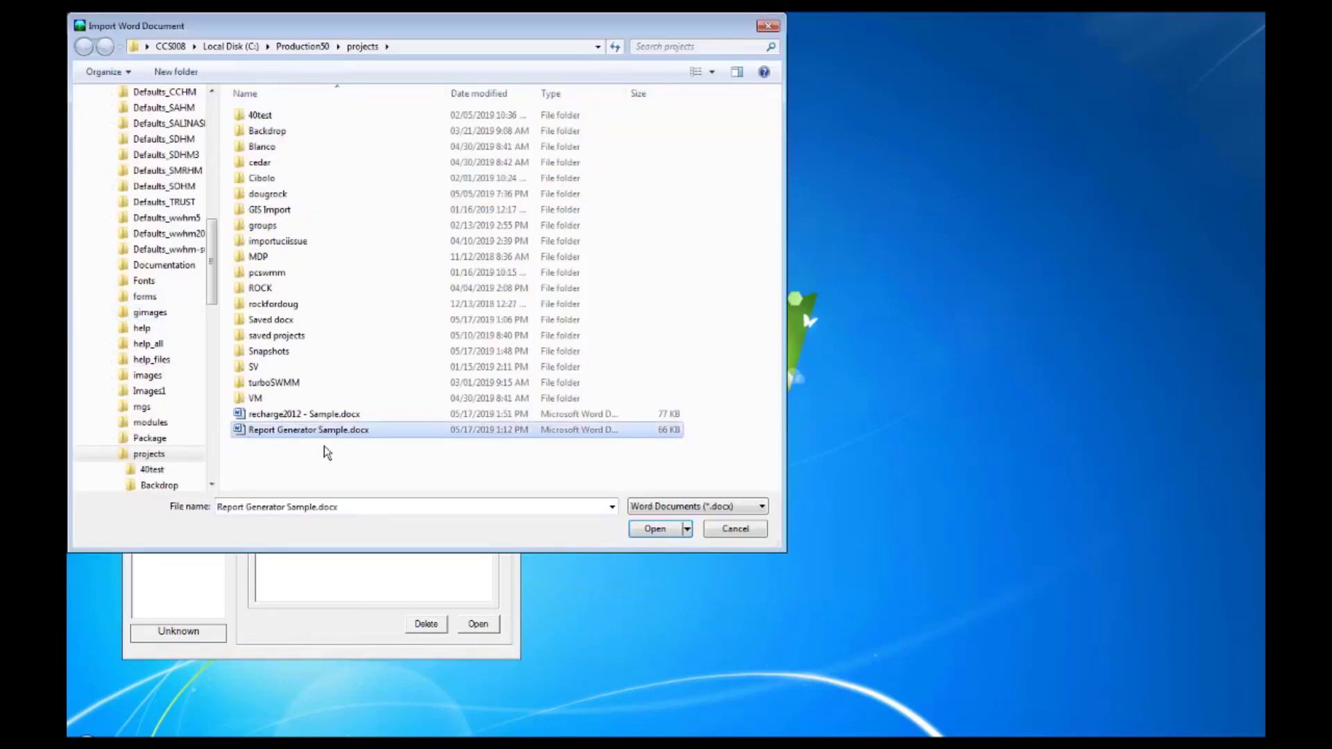
left_click(635, 531)
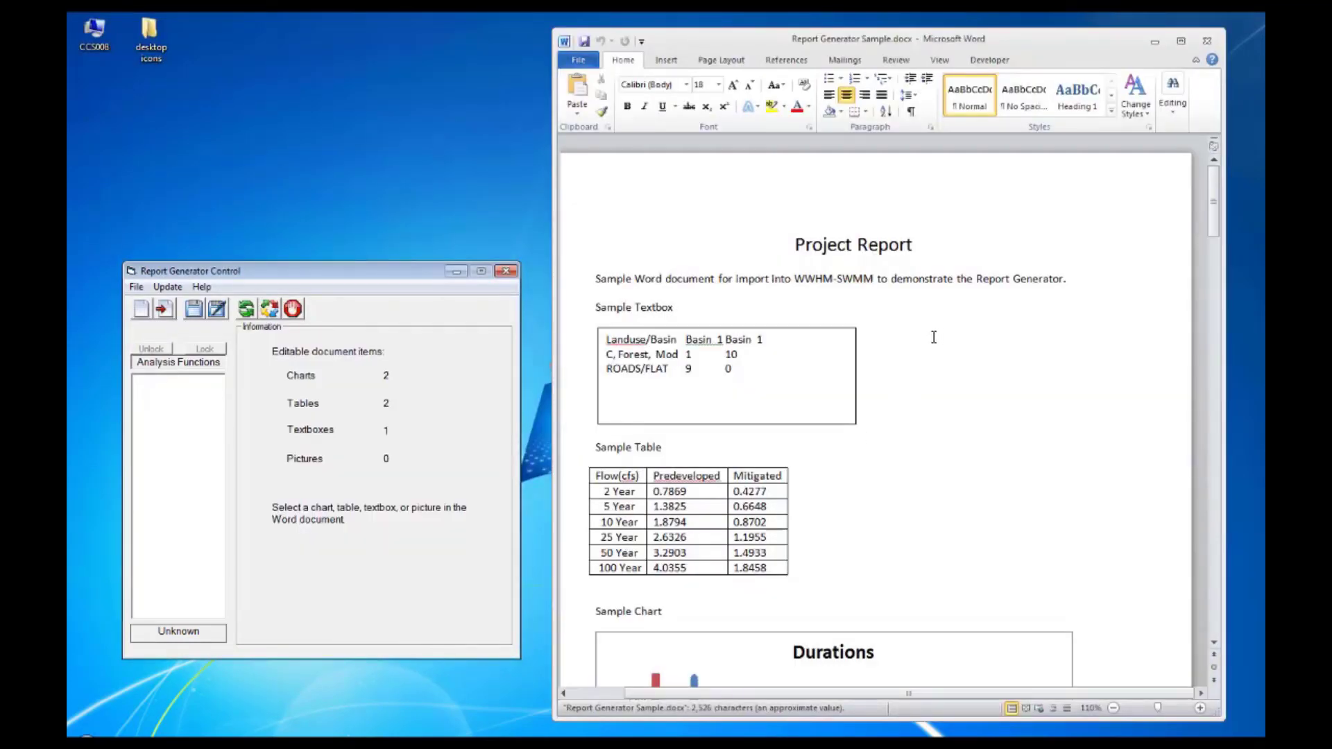
- Assign the FTable function with the element Pre - Basin 1 to the sample text box
left_click(691, 412)
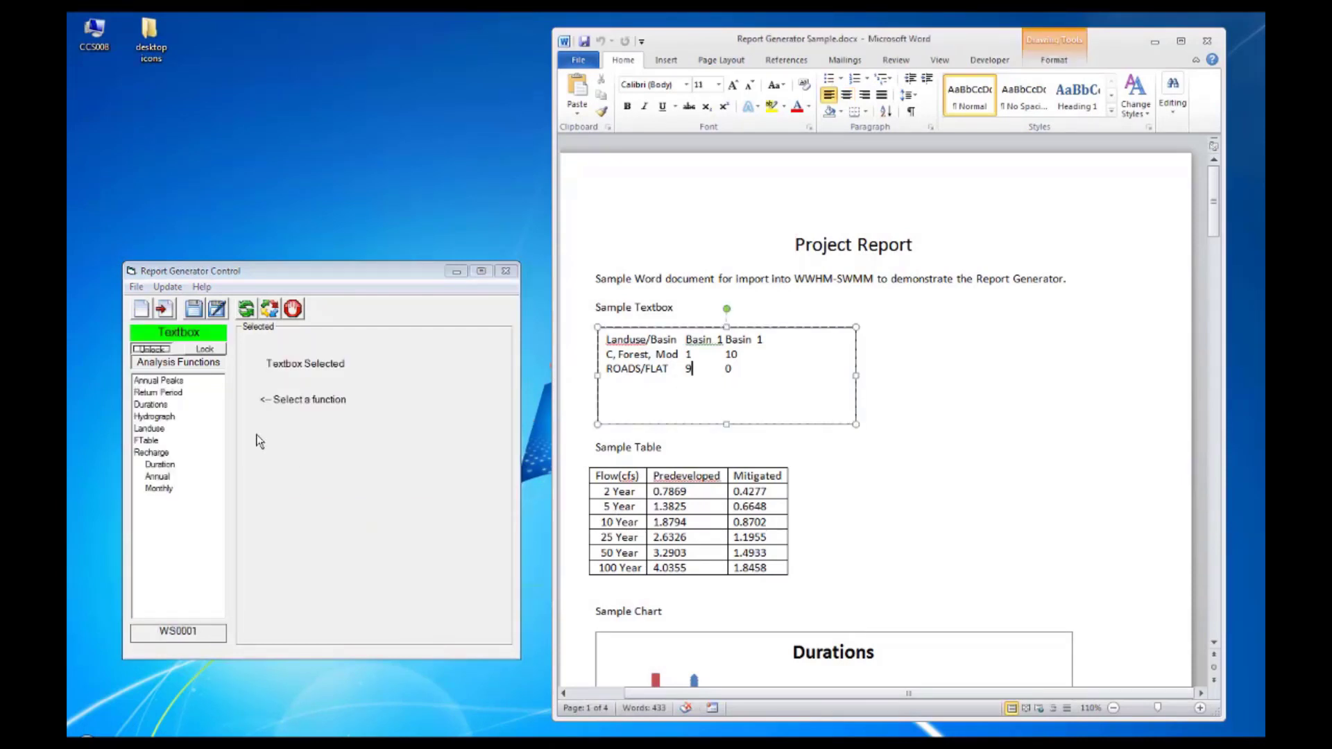
left_click(169, 393)
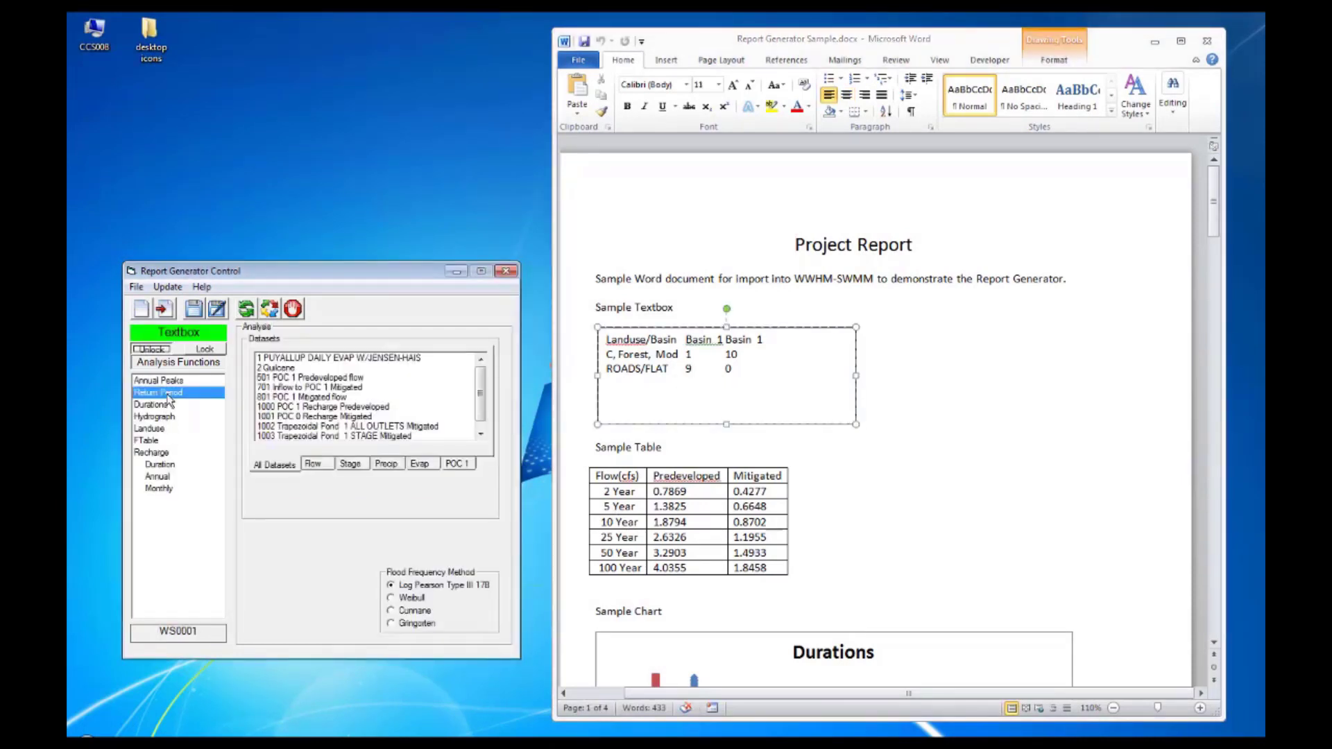
left_click(152, 441)
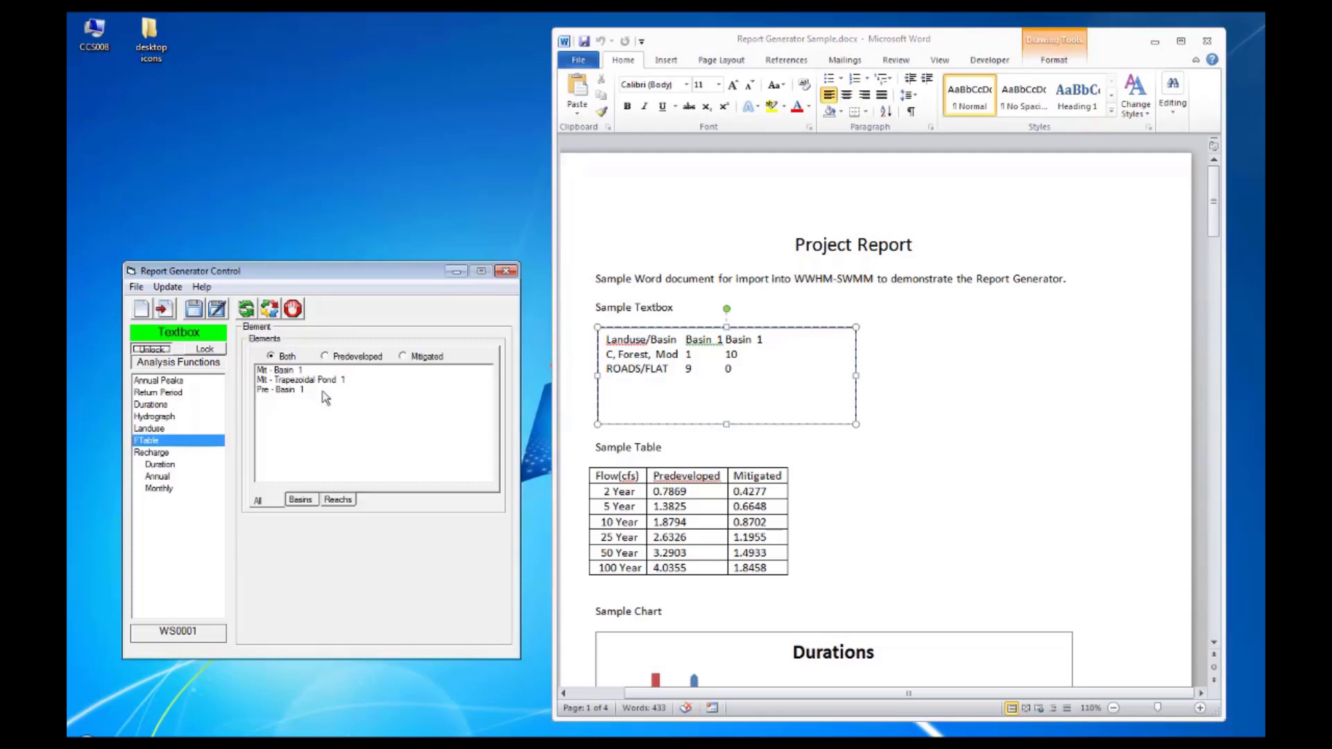
left_click(280, 390)
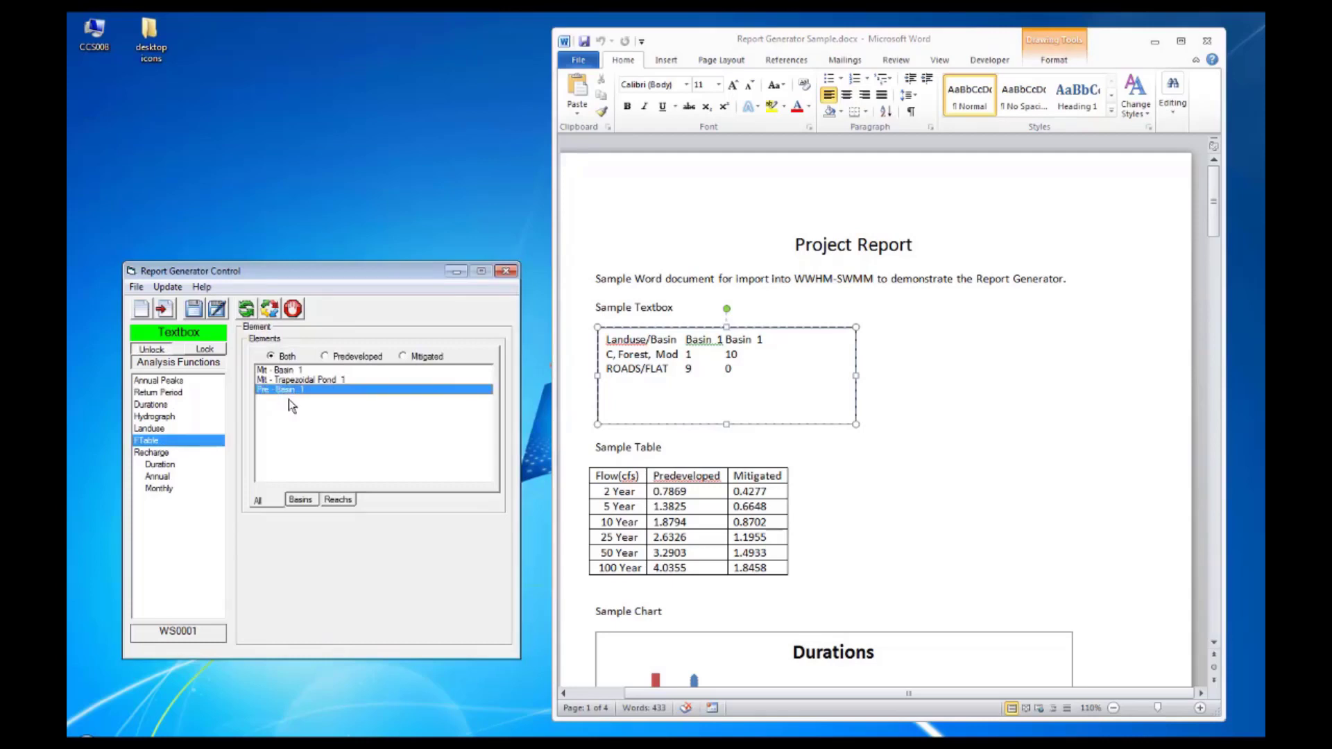
left_click(247, 313)
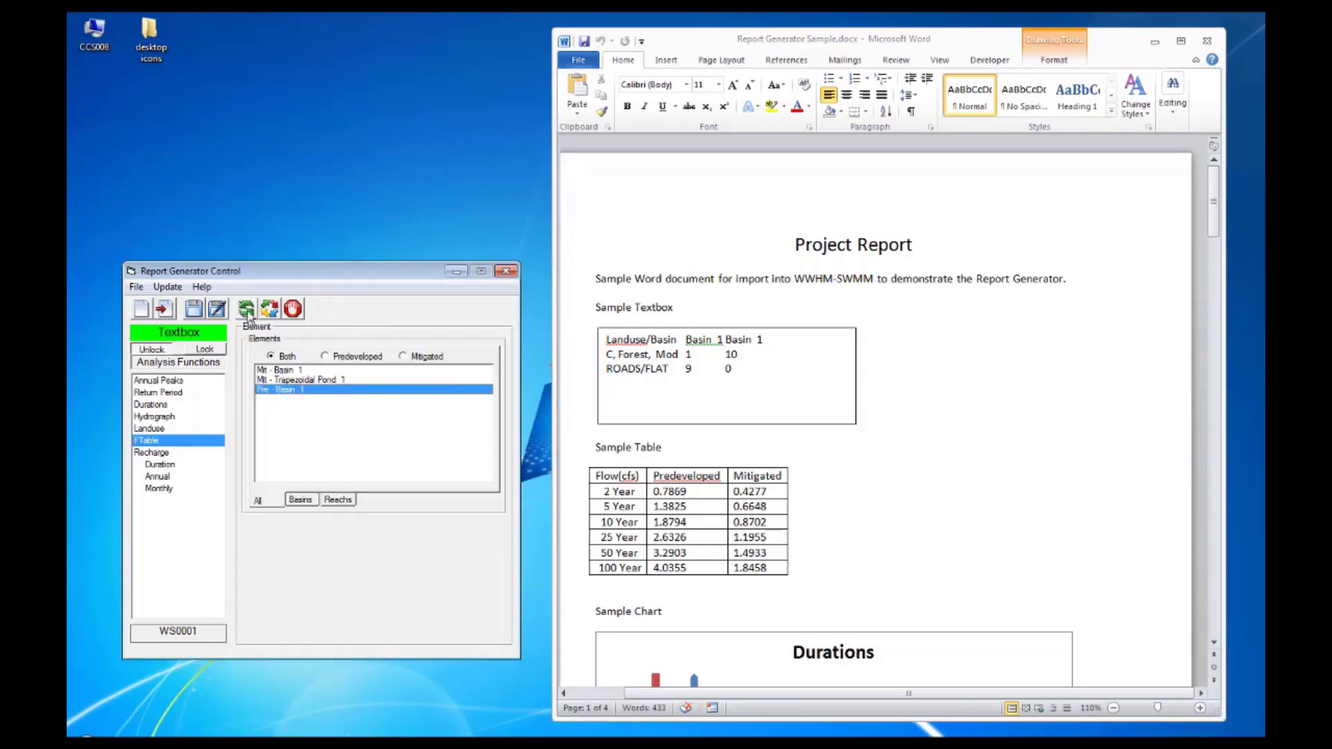
- Assign the Return Period function with the POC 1 predeveloped and mitigated flows to the sample table
left_click(636, 522)
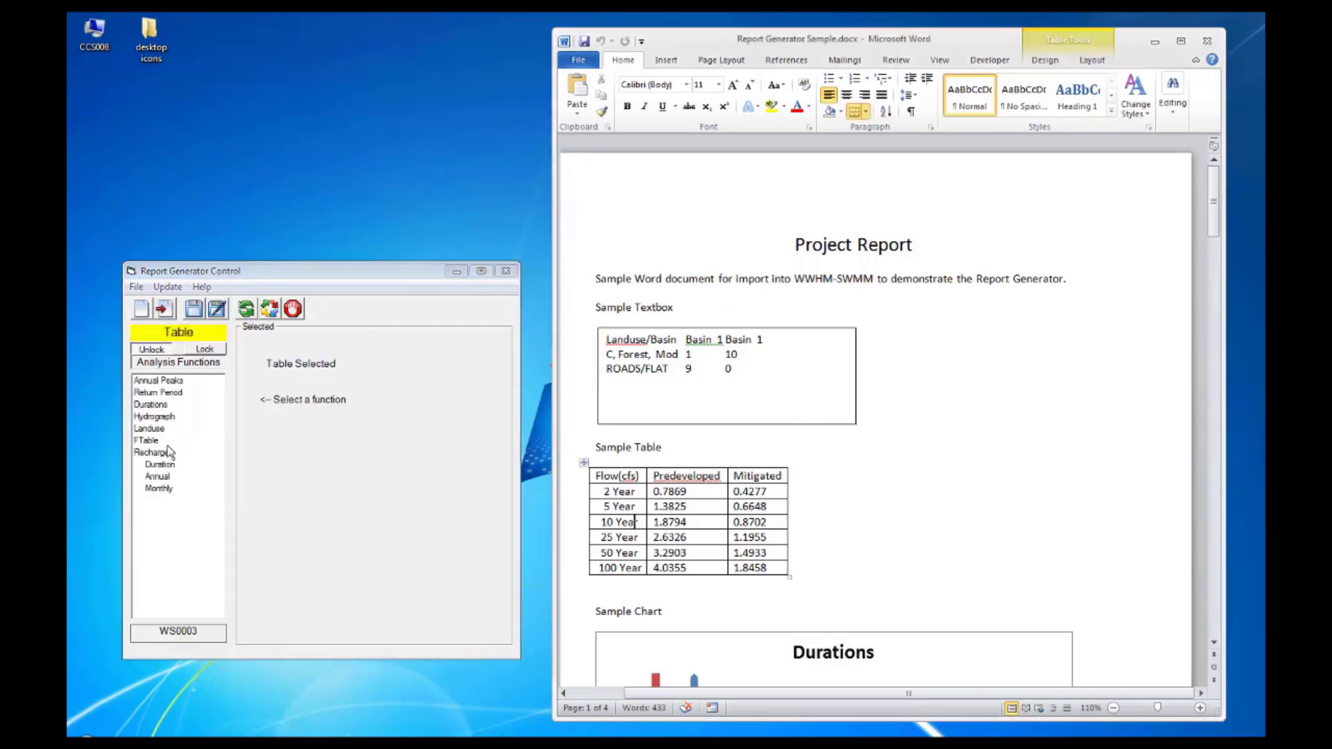
left_click(177, 392)
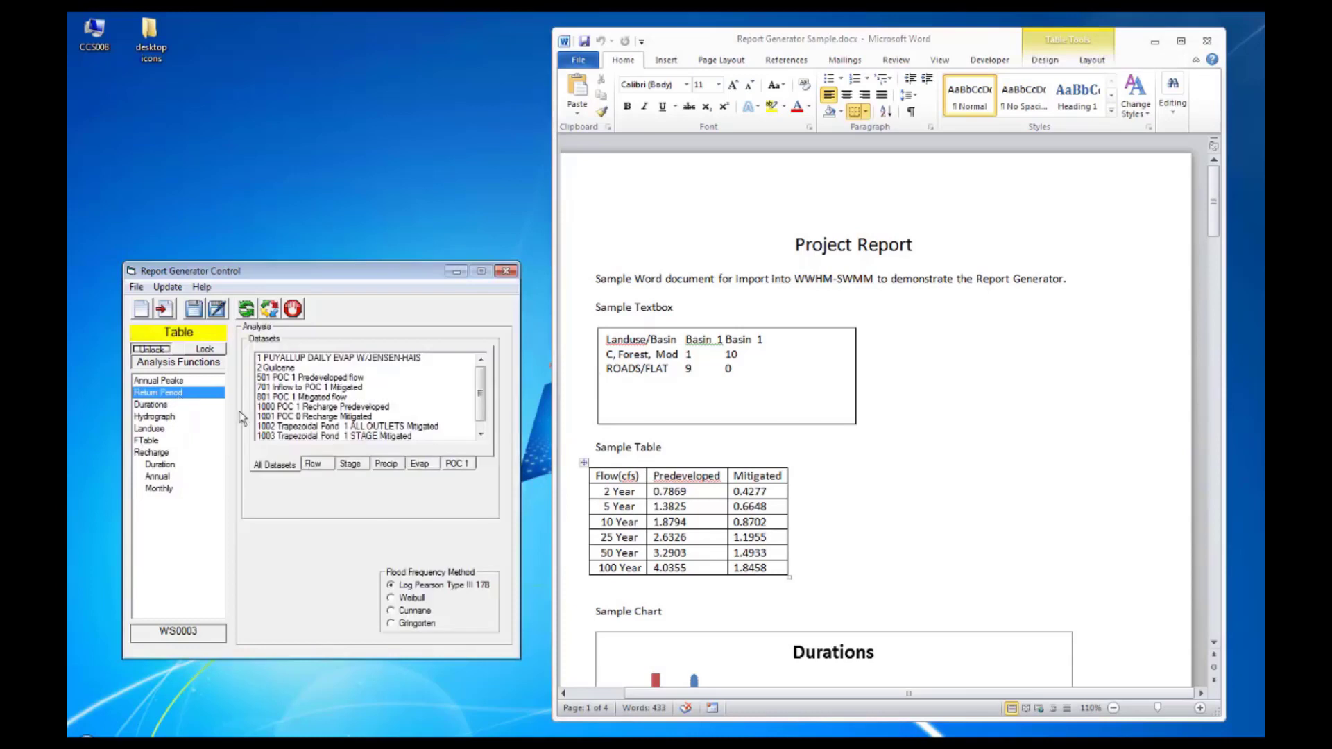
left_click(457, 463)
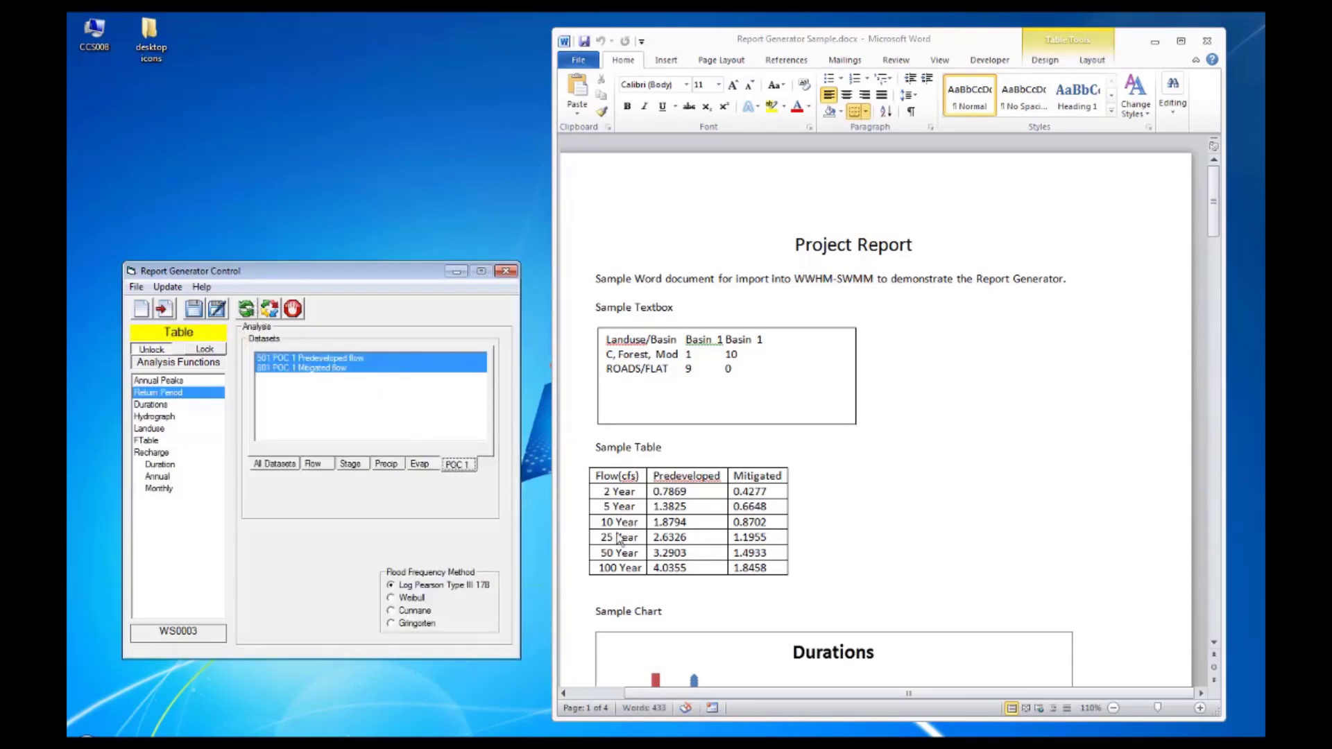
- Assign the Log Scale Durations function to the sample chart on the first page
left_click(834, 519)
scroll(834, 519, "down", 7)
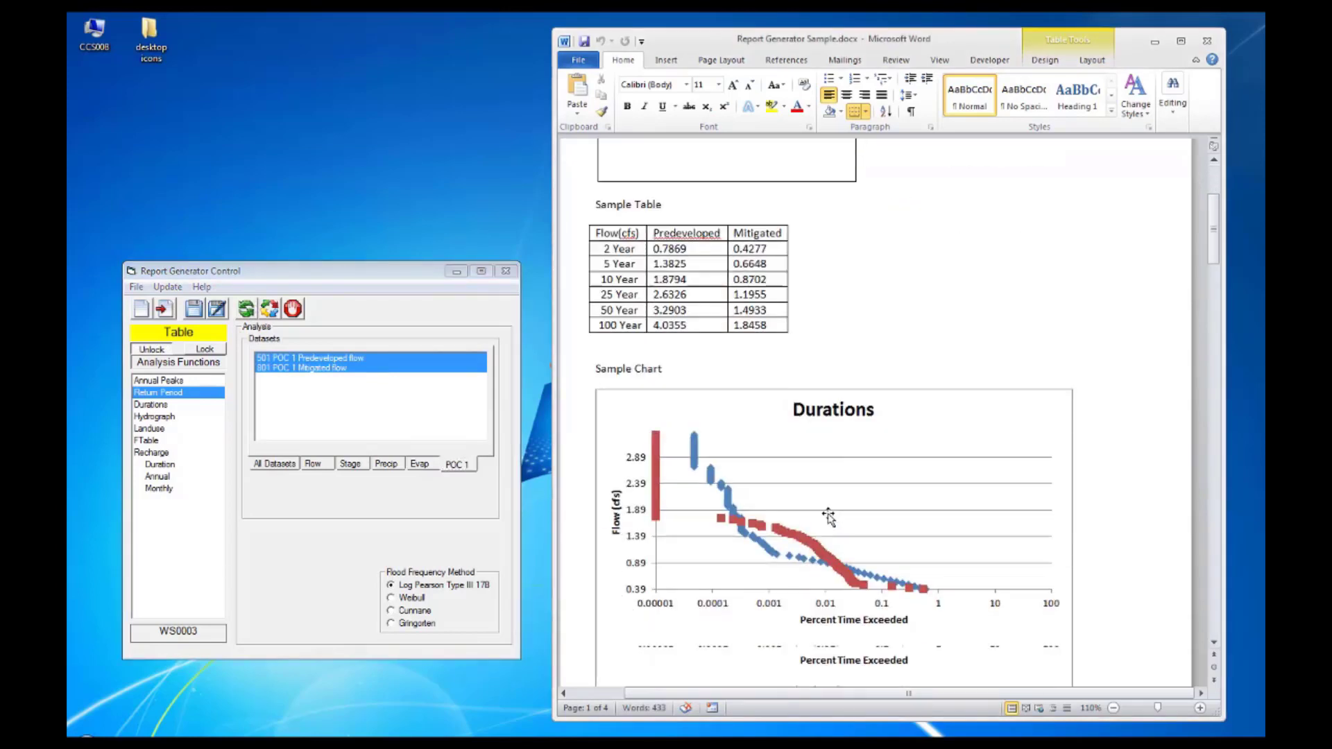
left_click(825, 455)
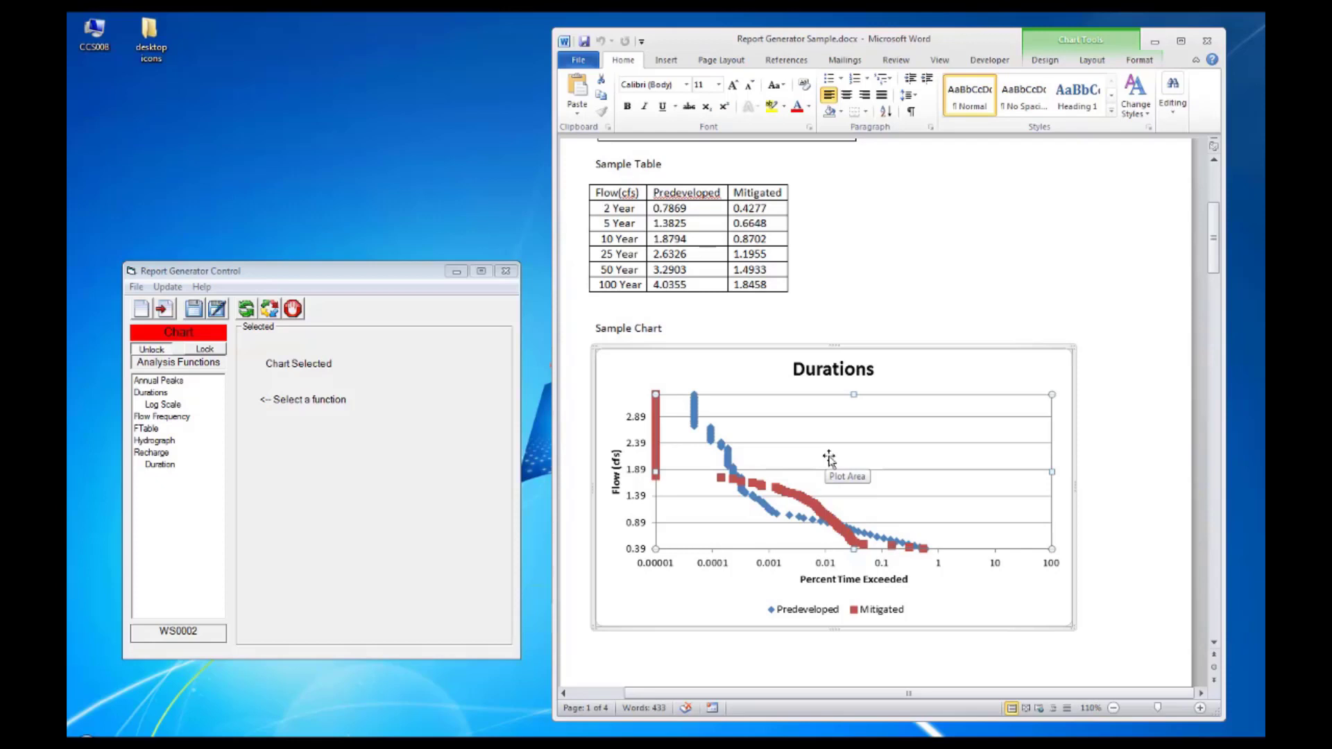
scroll(829, 458, "down", 3)
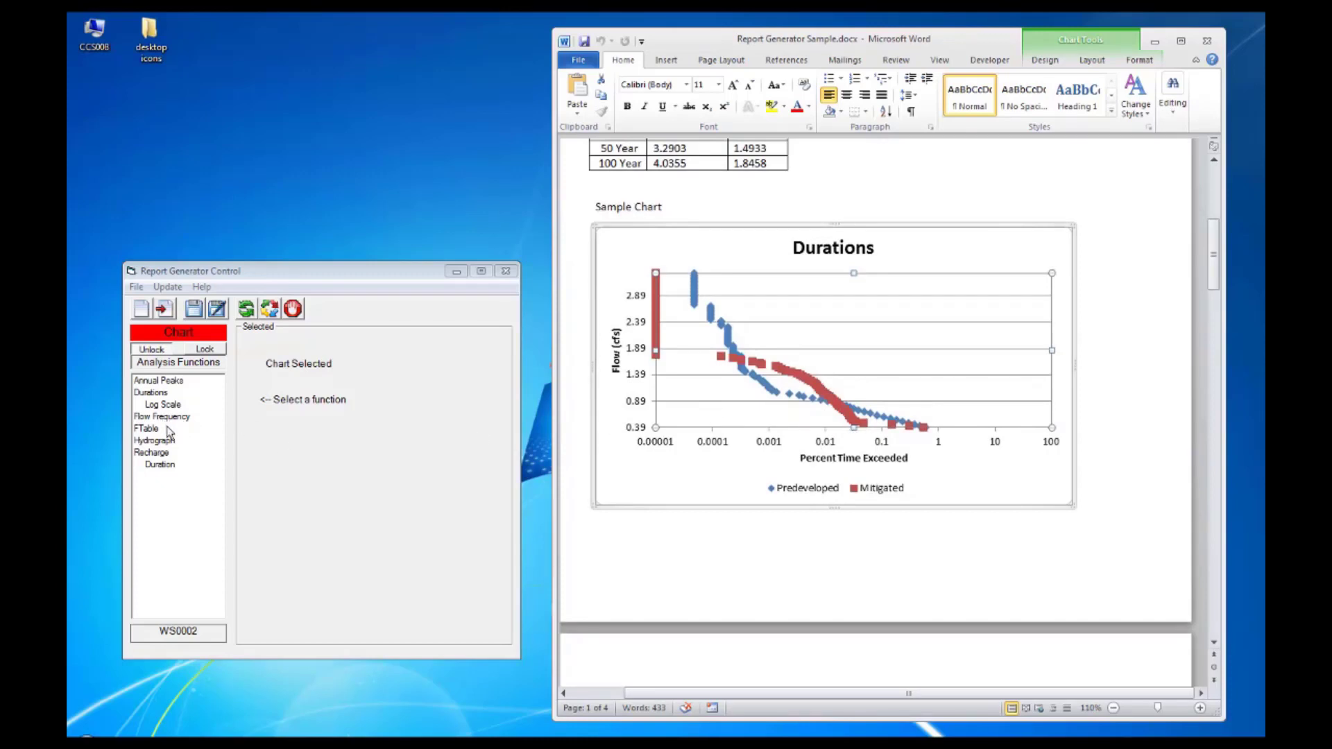
left_click(167, 407)
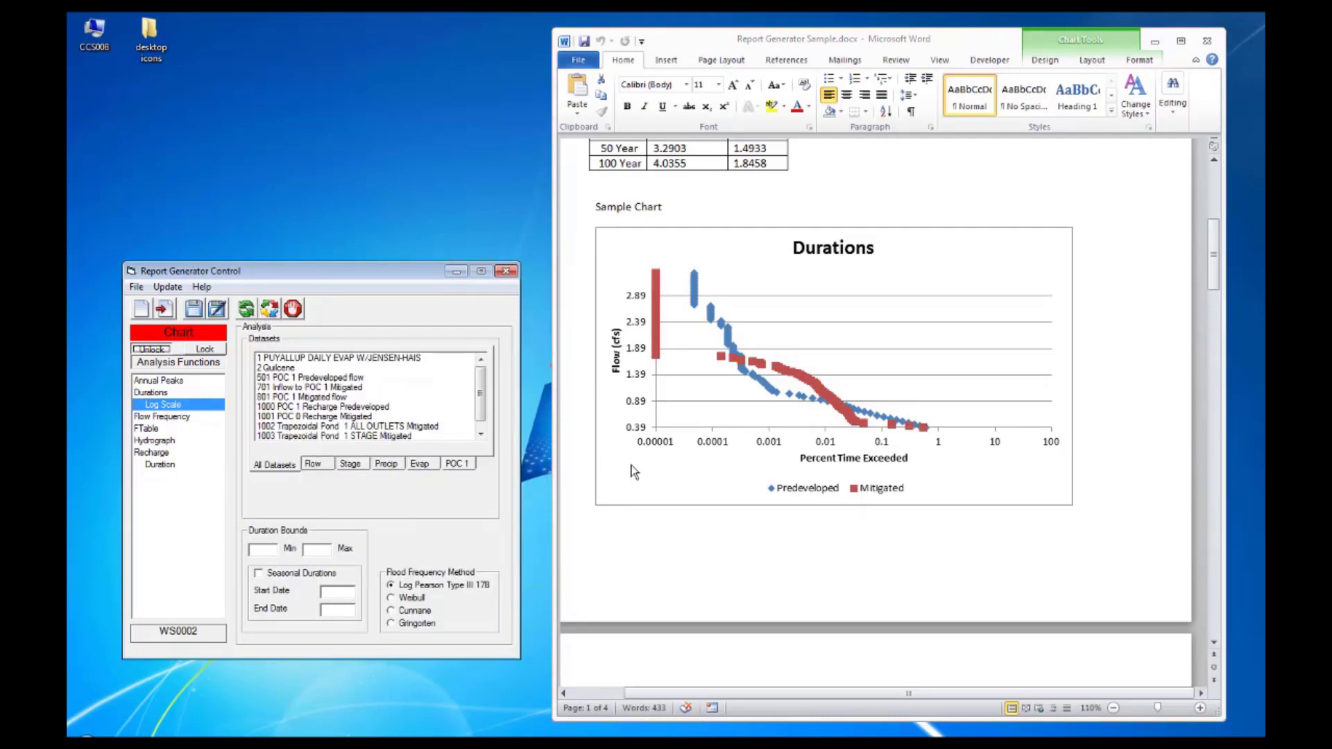
- Go to the Flow Frequency chart on page two of the imported document
left_click(707, 464)
scroll(704, 465, "down", 5)
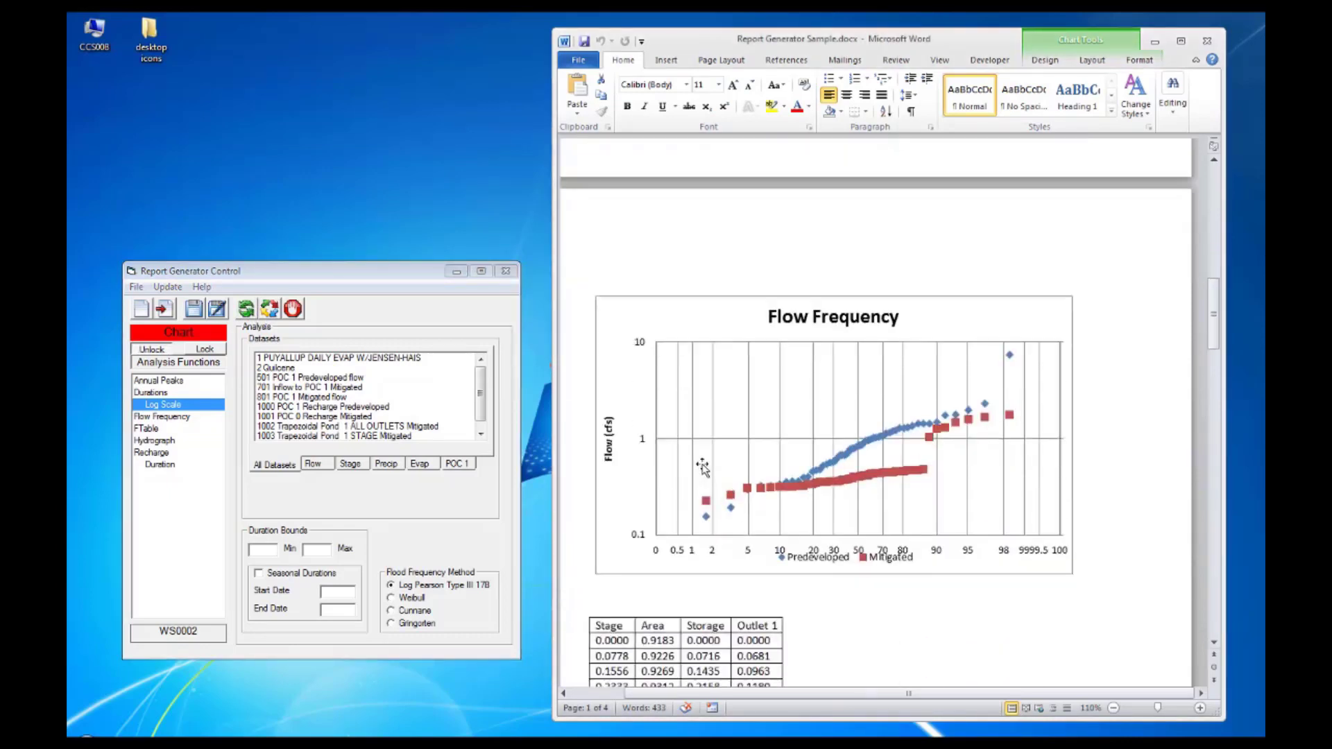
scroll(703, 466, "down", 2)
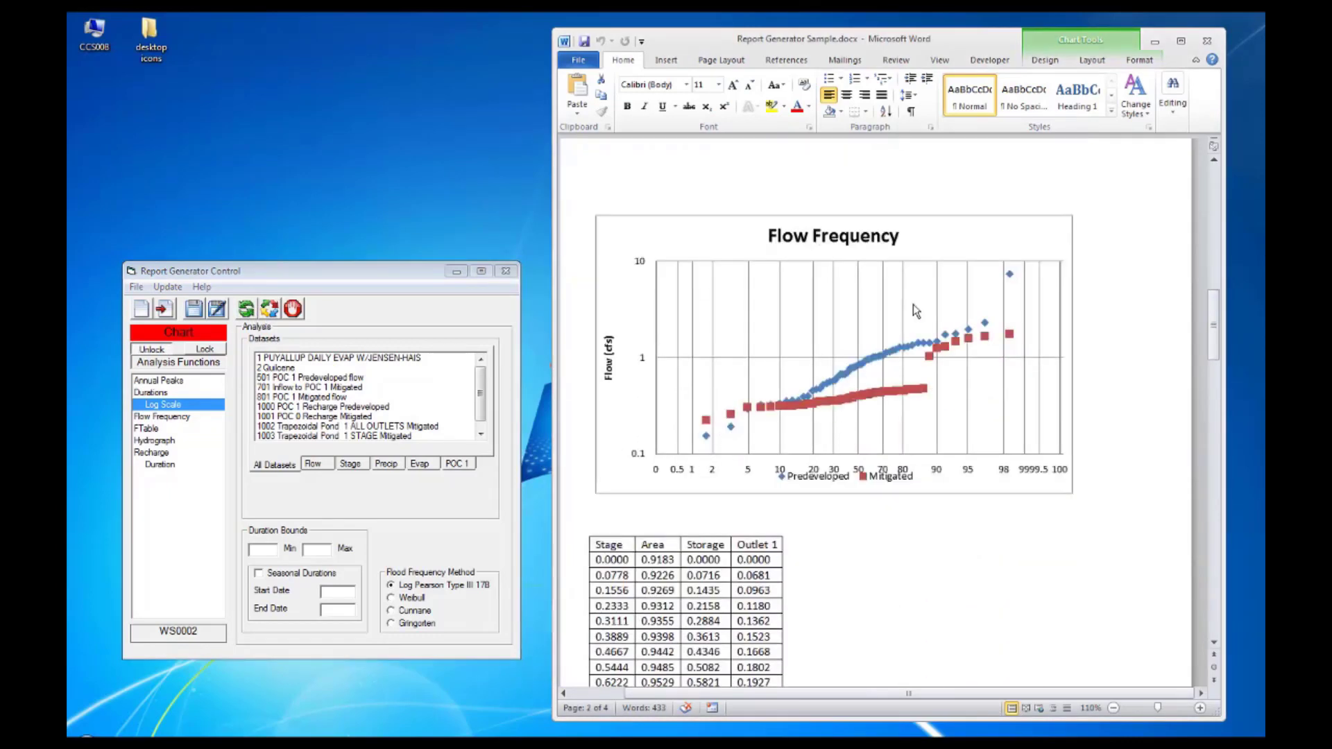